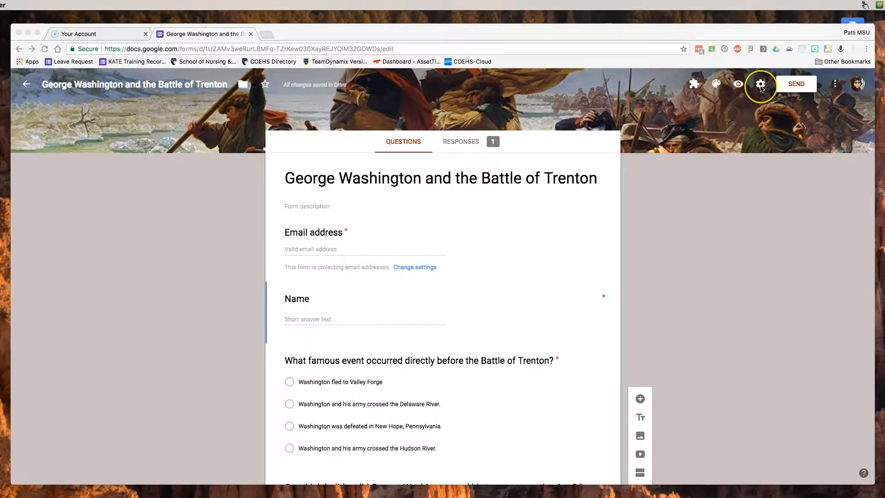
- Open the form's Settings and browse General and Presentation before reaching the Quizzes options
{"action": "left_click", "coordinate": [760, 88]}
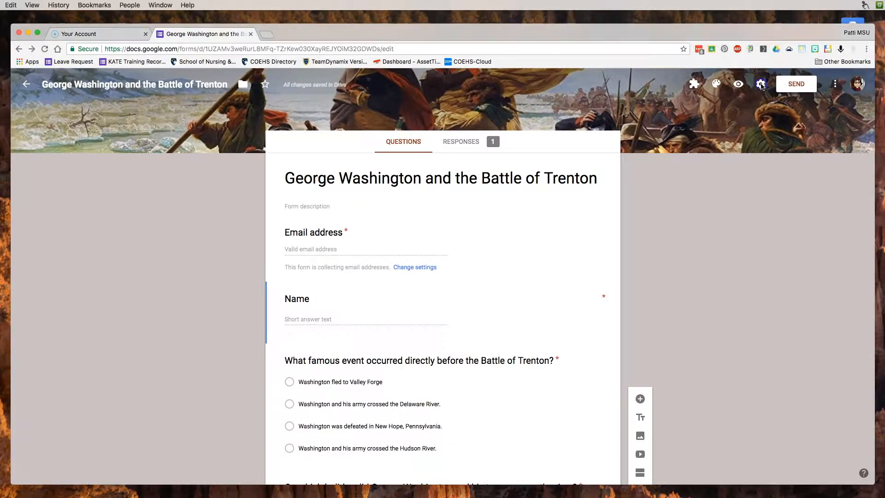
{"action": "left_click", "coordinate": [760, 87]}
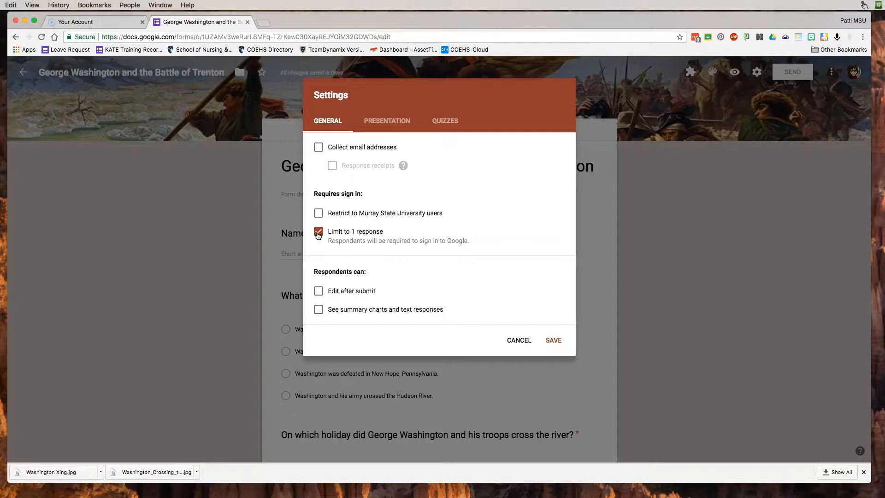
{"action": "left_click", "coordinate": [393, 121]}
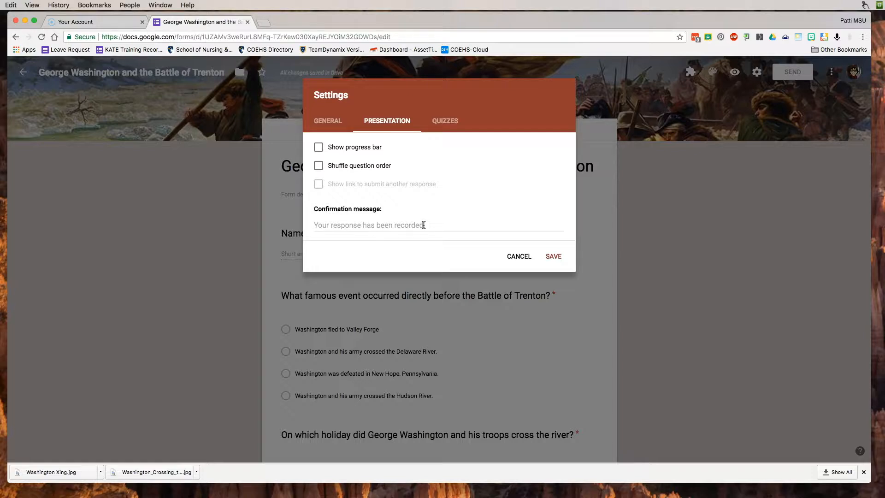
{"action": "left_click", "coordinate": [401, 186]}
{"action": "left_click", "coordinate": [444, 122]}
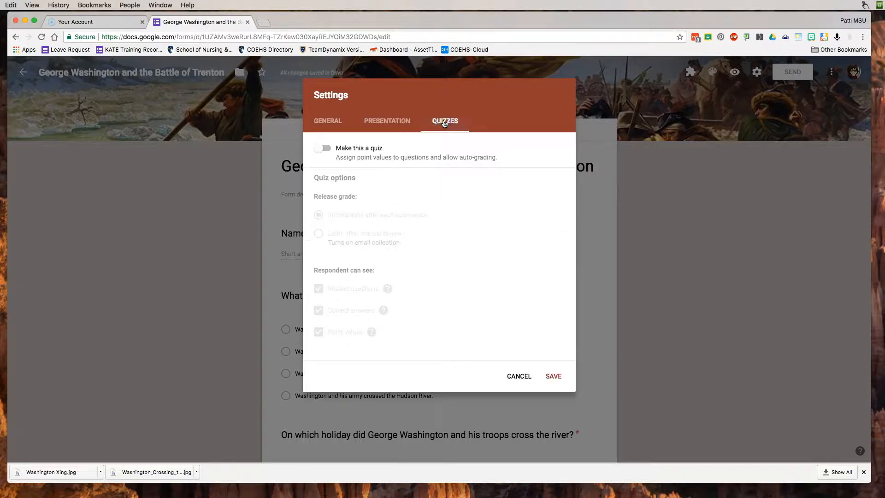
- Enable 'Make this a quiz', set Release grade to 'Later, after manual review', and save
{"action": "left_click", "coordinate": [323, 150]}
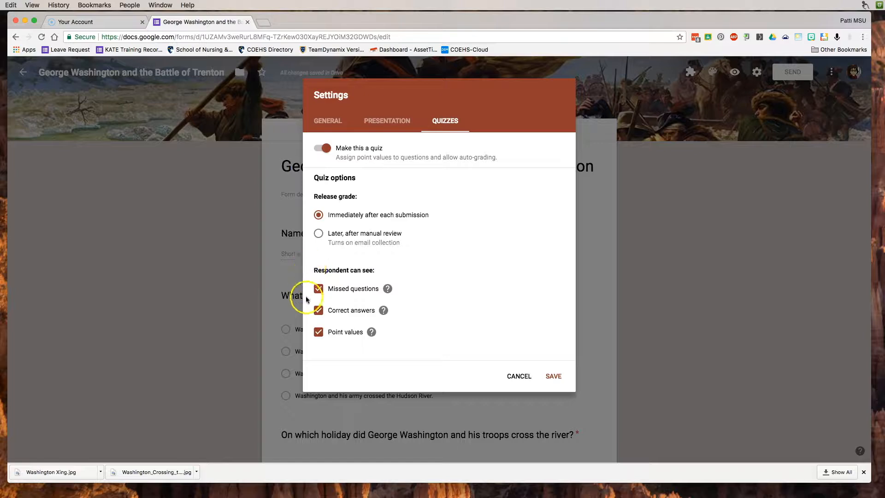
{"action": "mouse_move", "coordinate": [385, 340]}
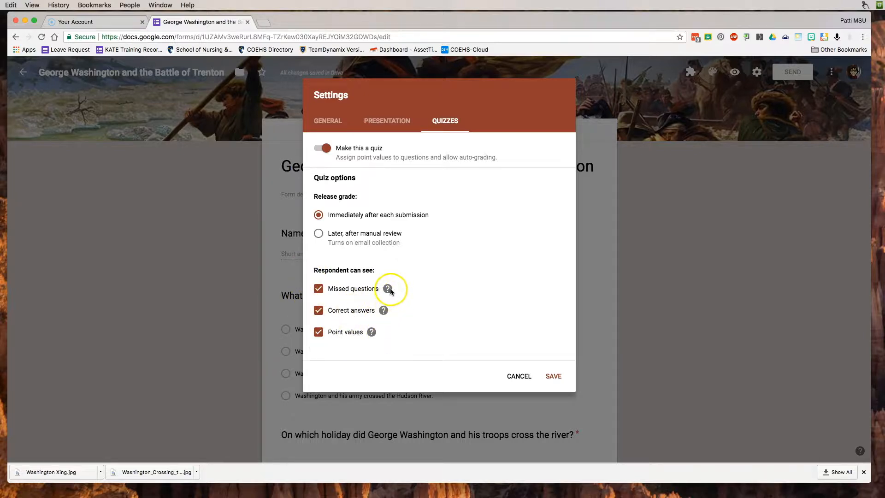
{"action": "mouse_move", "coordinate": [388, 290]}
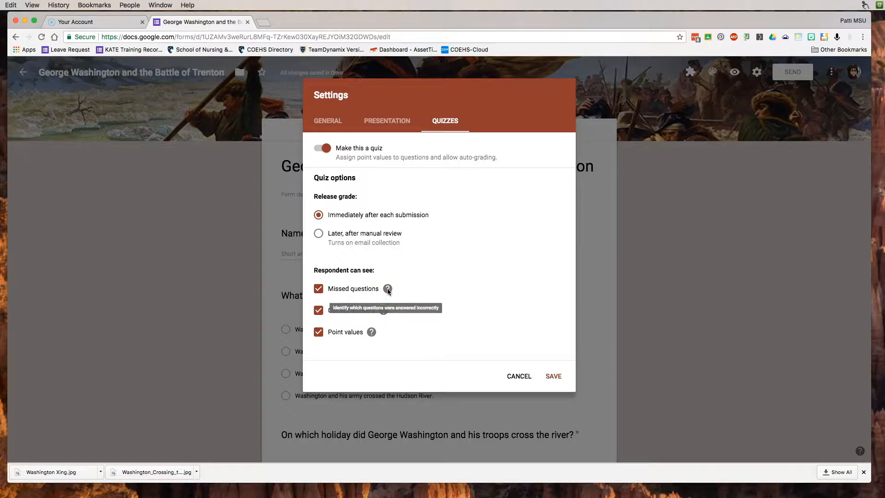
{"action": "left_click", "coordinate": [319, 233]}
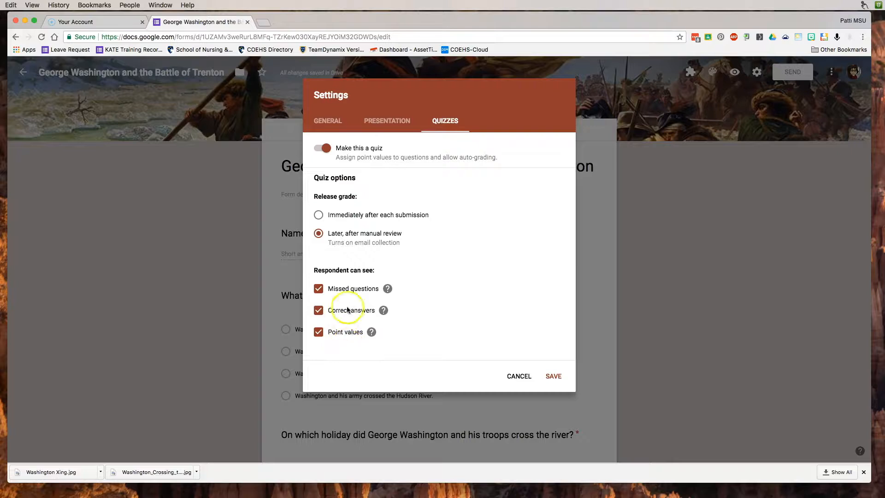
{"action": "left_click", "coordinate": [555, 377]}
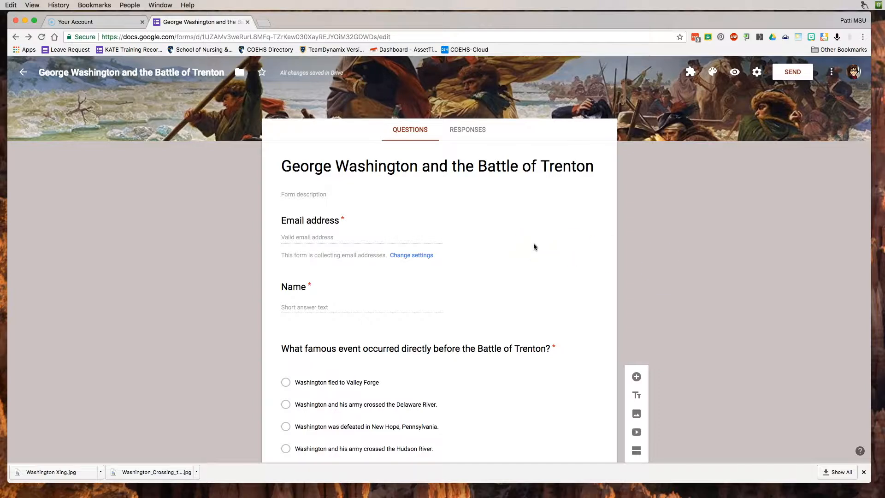
- Give the first question 5 points with the Delaware River crossing as its correct answer
{"action": "scroll", "coordinate": [533, 244], "scroll_direction": "down", "scroll_amount": 2}
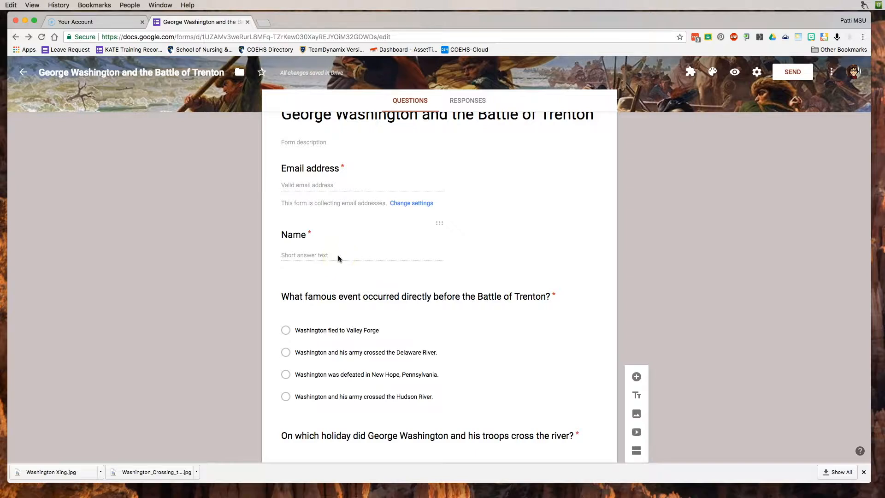
{"action": "scroll", "coordinate": [338, 256], "scroll_direction": "down", "scroll_amount": 5}
{"action": "scroll", "coordinate": [428, 253], "scroll_direction": "down", "scroll_amount": 1}
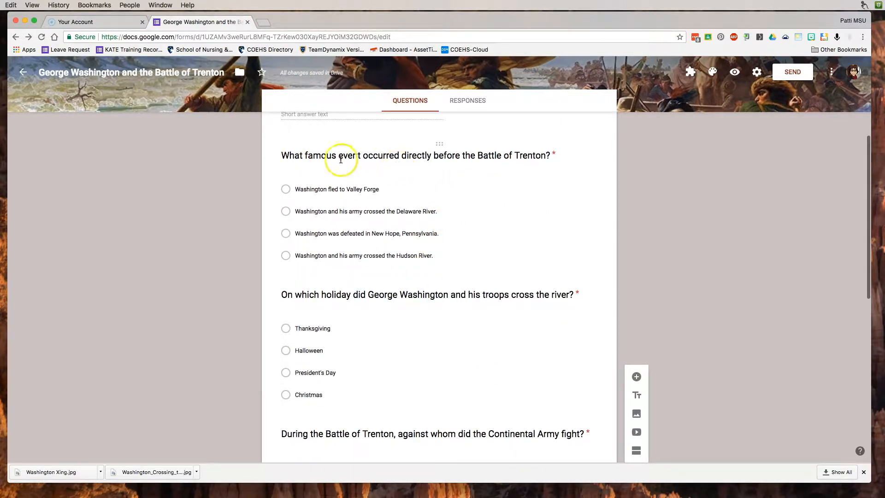
{"action": "left_click", "coordinate": [361, 255]}
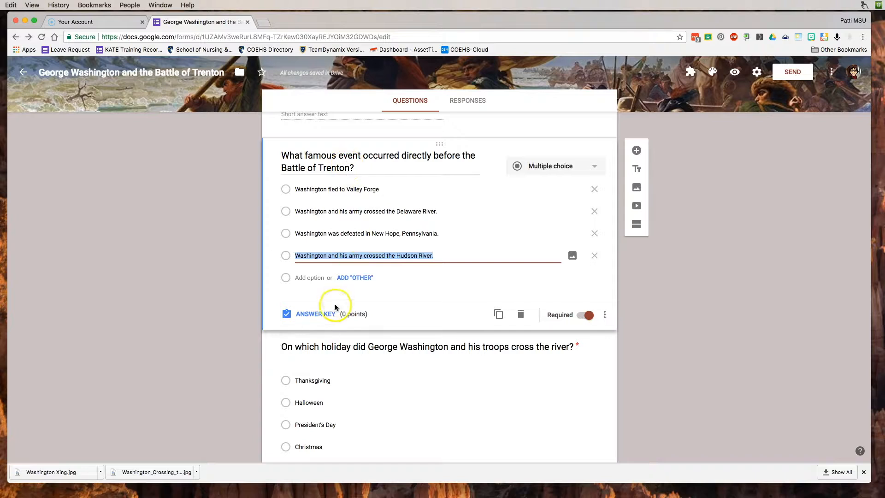
{"action": "left_click", "coordinate": [313, 315]}
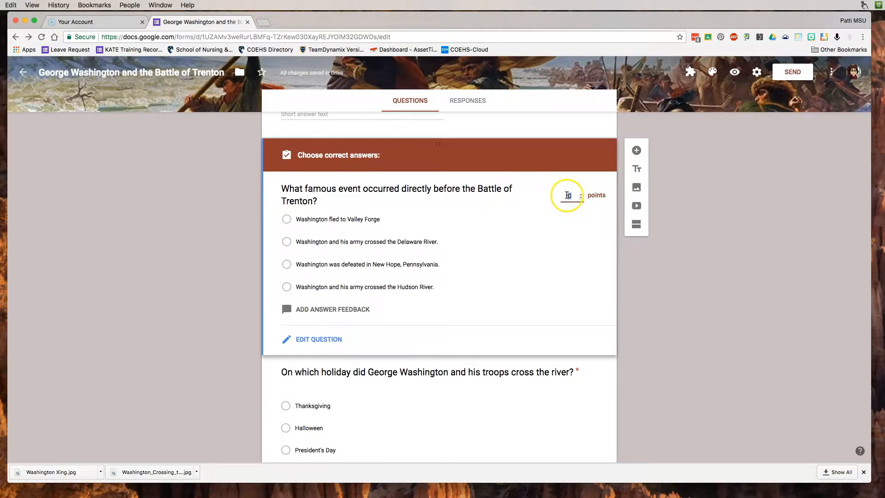
{"action": "type", "text": "5"}
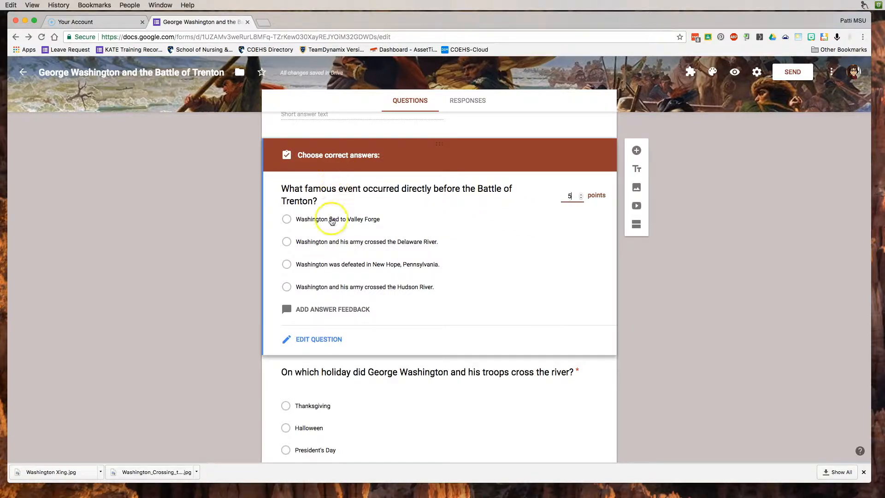
{"action": "left_click", "coordinate": [341, 243]}
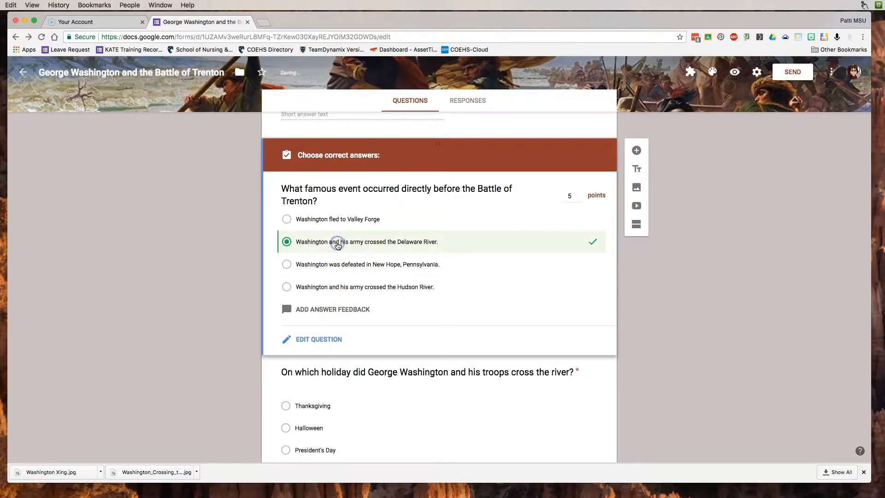
{"action": "scroll", "coordinate": [524, 234], "scroll_direction": "down", "scroll_amount": 3}
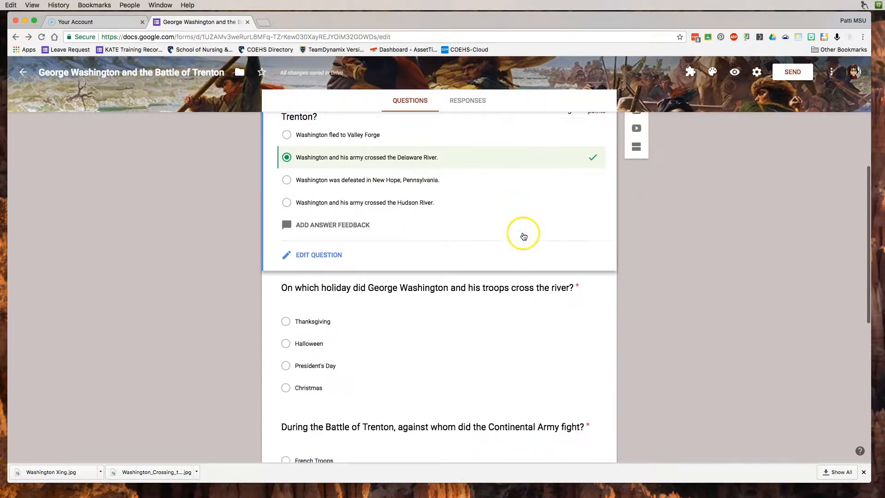
{"action": "scroll", "coordinate": [456, 235], "scroll_direction": "down", "scroll_amount": 3}
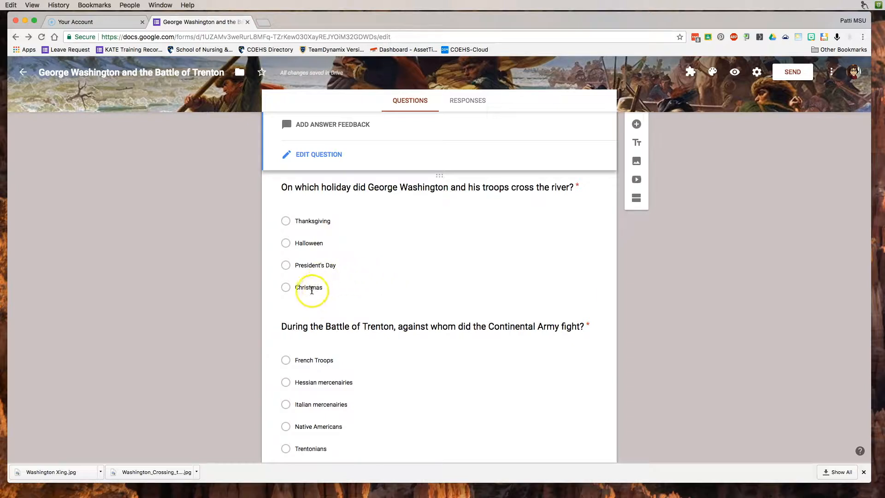
- Key the holiday question's answer as Christmas, worth 5 points
{"action": "left_click", "coordinate": [310, 287]}
{"action": "double_click", "coordinate": [320, 212]}
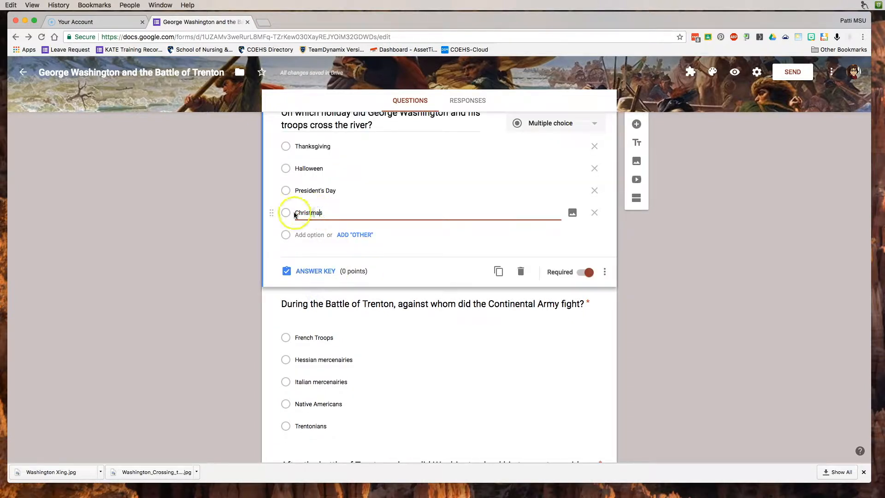
{"action": "left_click", "coordinate": [312, 271]}
{"action": "left_click", "coordinate": [310, 243]}
{"action": "left_click", "coordinate": [567, 152]}
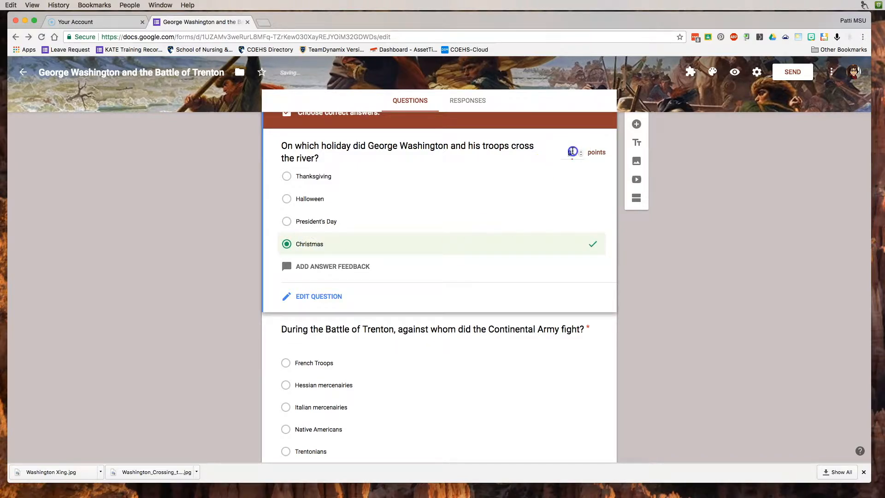
{"action": "type", "text": "5"}
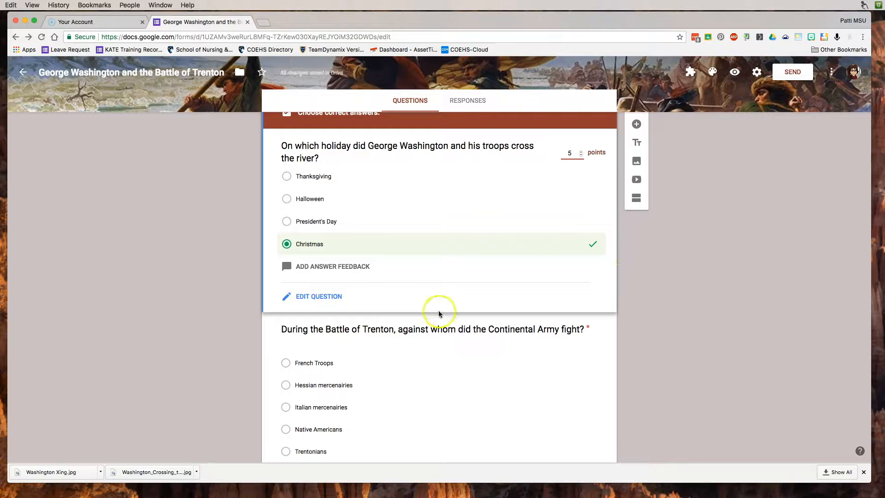
{"action": "scroll", "coordinate": [439, 310], "scroll_direction": "down", "scroll_amount": 5}
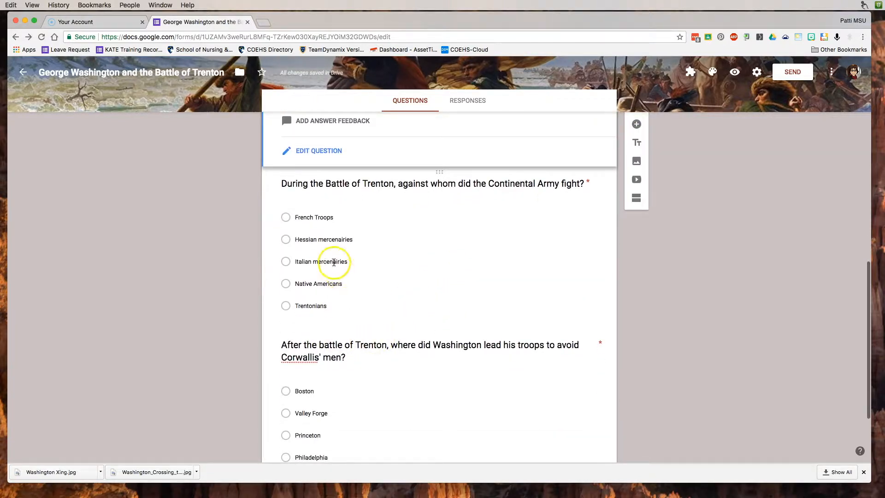
- Key the Continental Army question's answer as Hessian mercenaries, worth 5 points
{"action": "left_click", "coordinate": [336, 258]}
{"action": "left_click", "coordinate": [317, 290]}
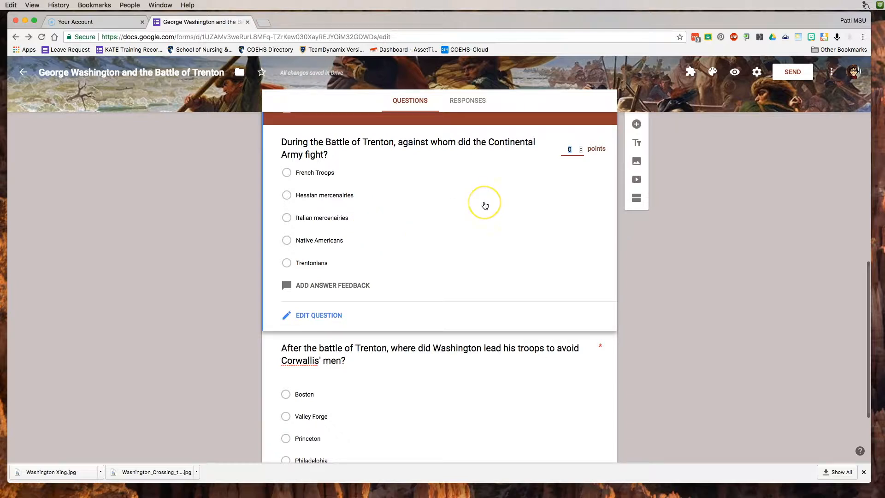
{"action": "type", "text": "5"}
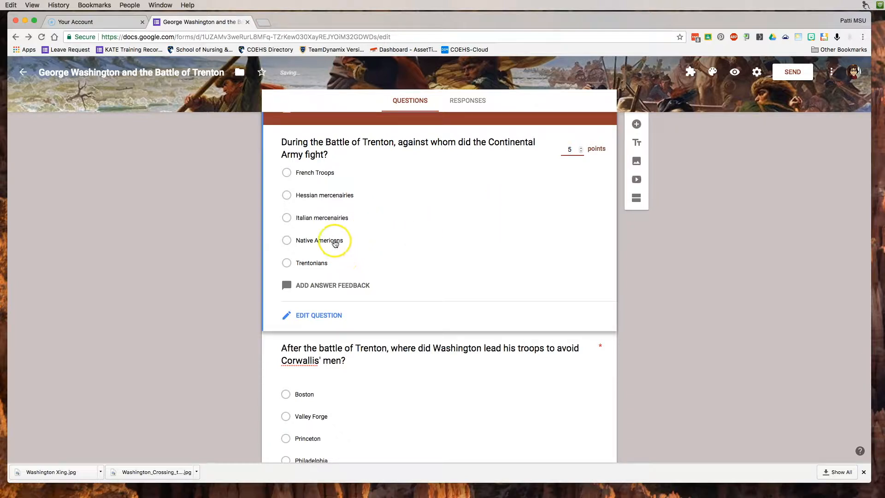
{"action": "left_click", "coordinate": [322, 195]}
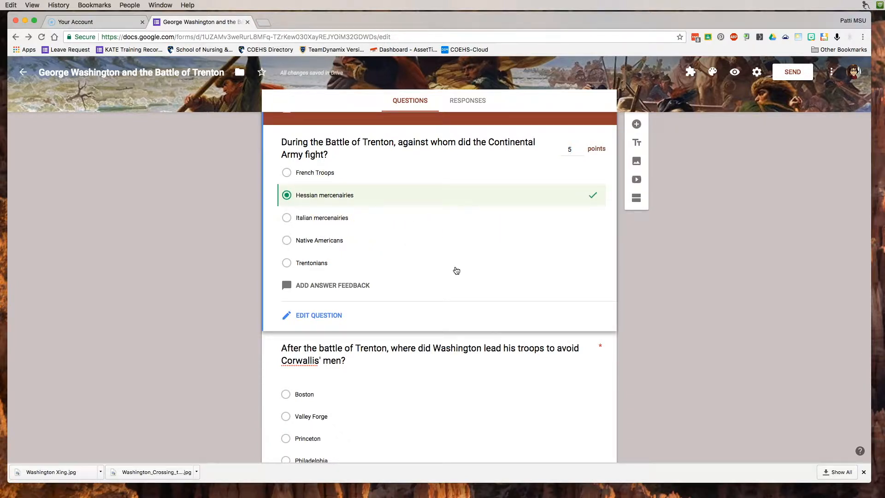
{"action": "scroll", "coordinate": [456, 270], "scroll_direction": "down", "scroll_amount": 3}
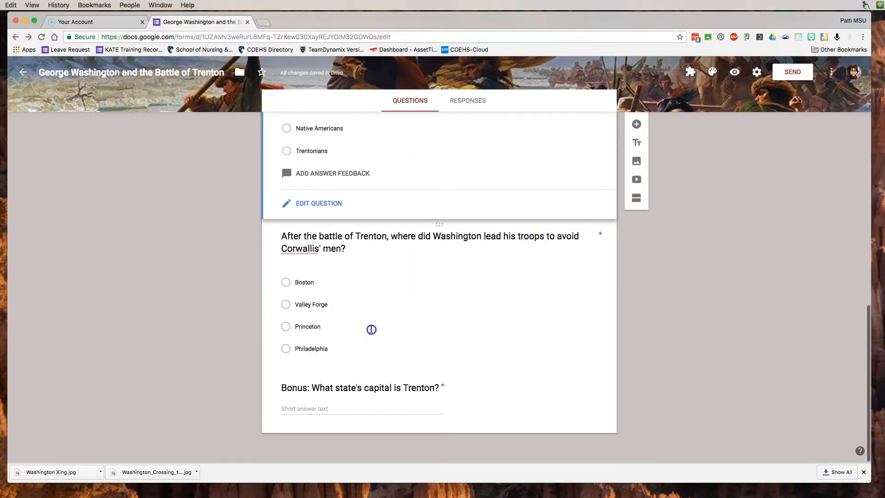
- Key the question about where Washington led his troops as Princeton, worth 5 points
{"action": "left_click", "coordinate": [369, 328]}
{"action": "left_click", "coordinate": [313, 356]}
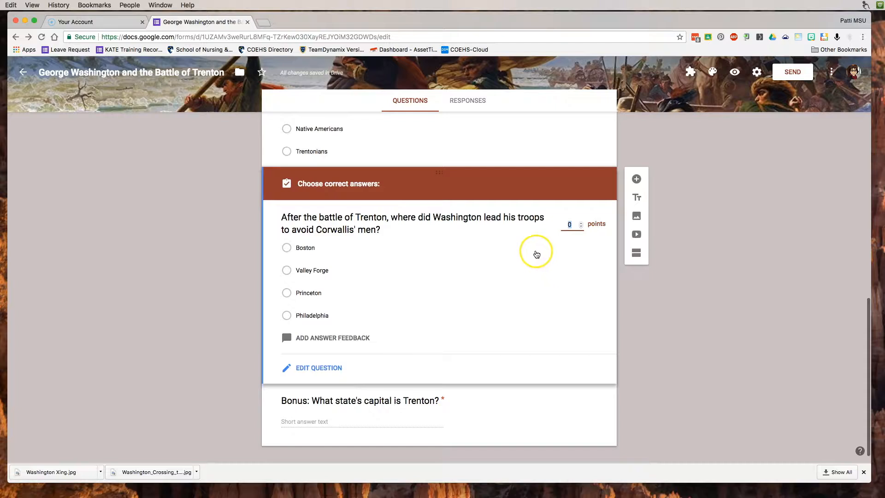
{"action": "type", "text": "5"}
{"action": "left_click", "coordinate": [304, 296]}
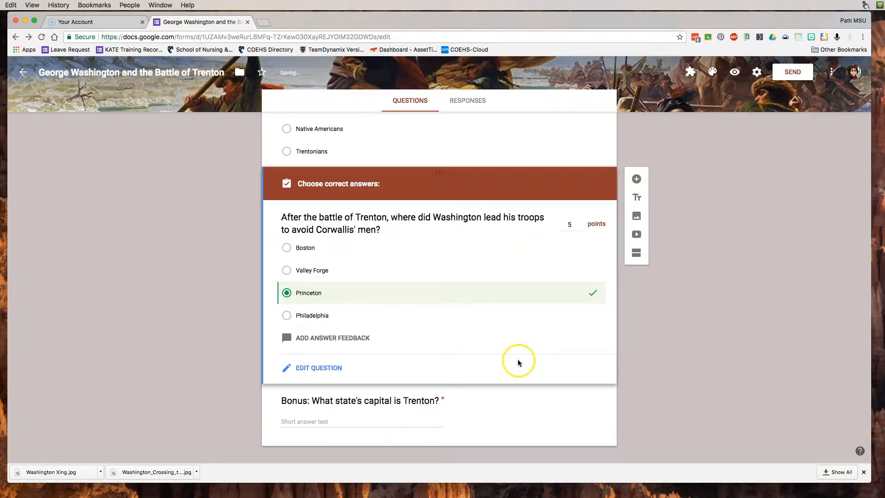
{"action": "scroll", "coordinate": [516, 358], "scroll_direction": "down", "scroll_amount": 1}
{"action": "left_click", "coordinate": [346, 389]}
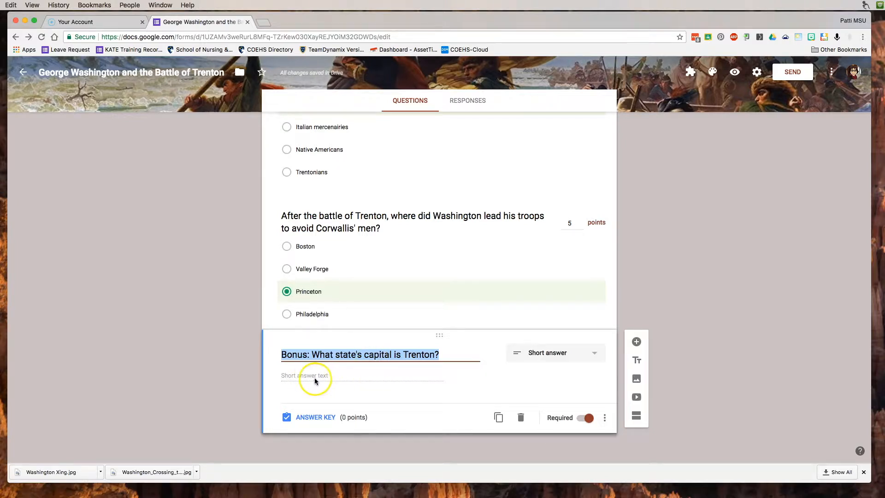
- Add New Jersey as the bonus question's correct answer in the answer key
{"action": "left_click", "coordinate": [308, 419]}
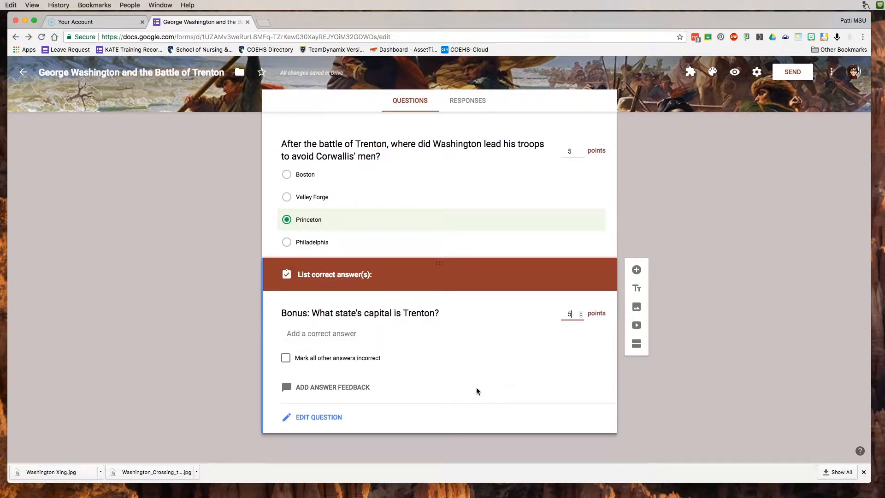
{"action": "left_click", "coordinate": [330, 333]}
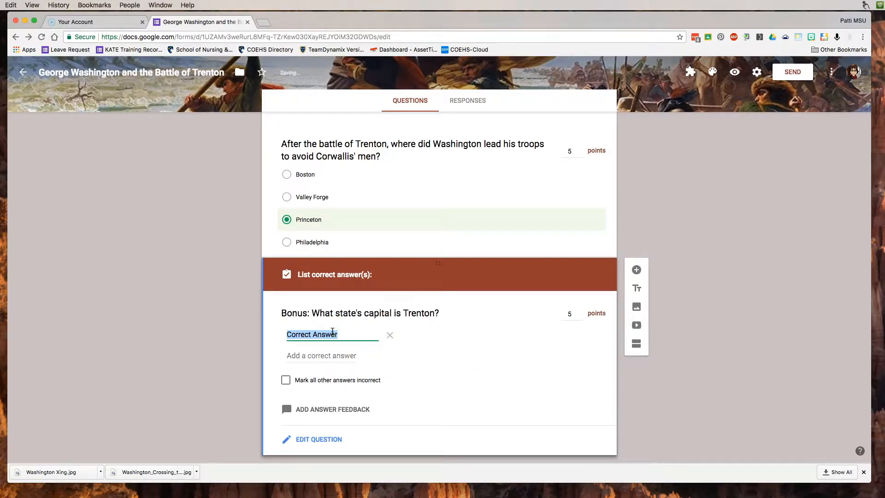
{"action": "type", "text": "Ne"}
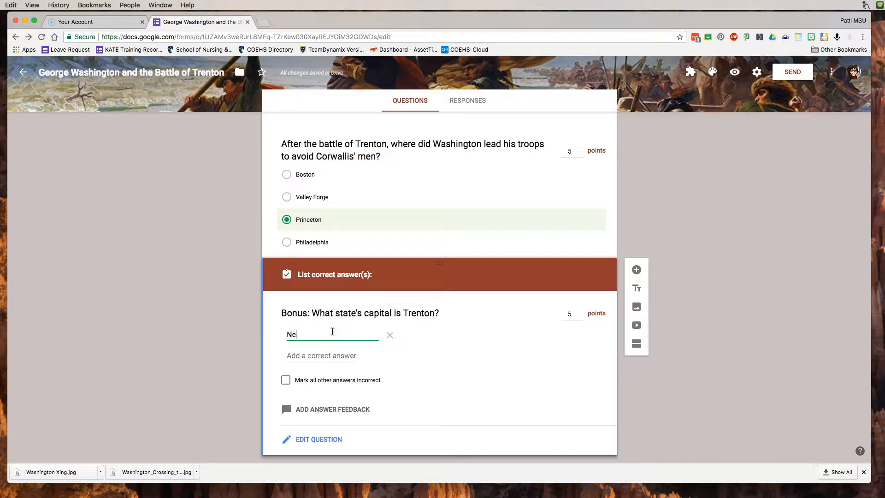
{"action": "type", "text": "w Jersey"}
{"action": "left_click", "coordinate": [425, 368]}
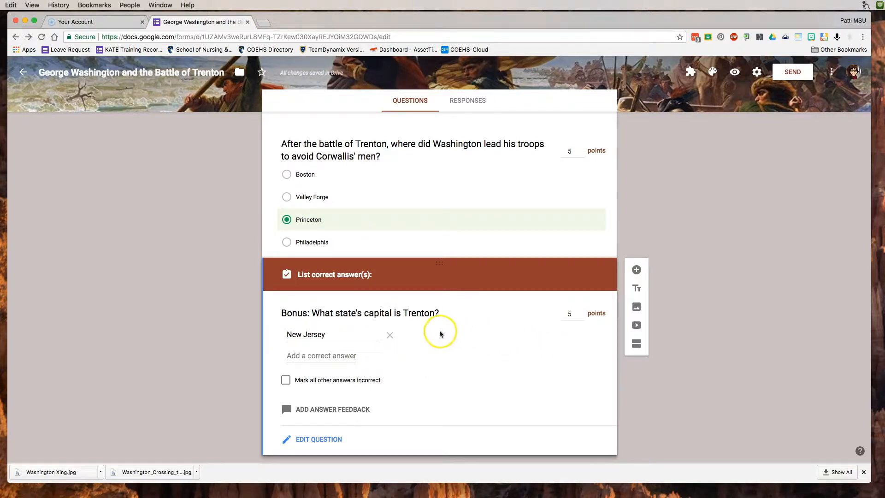
{"action": "left_click", "coordinate": [321, 439]}
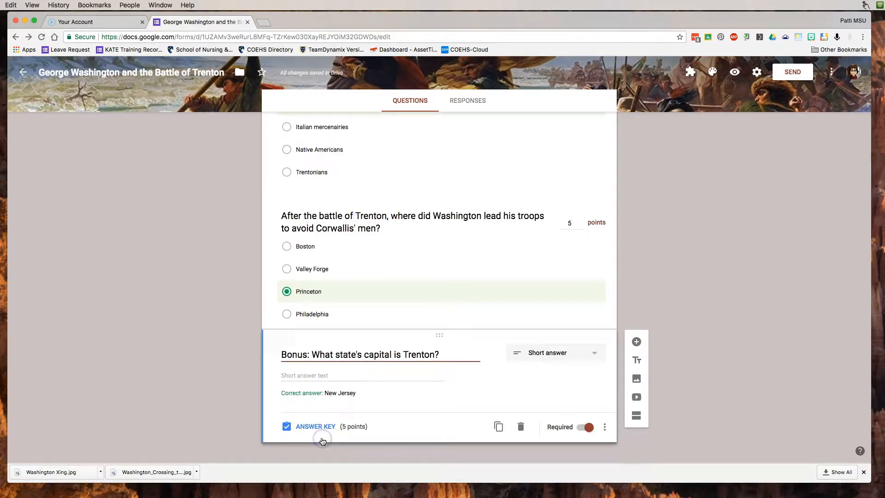
- Add Text / Contains response validation to the bonus question
{"action": "left_click", "coordinate": [606, 429]}
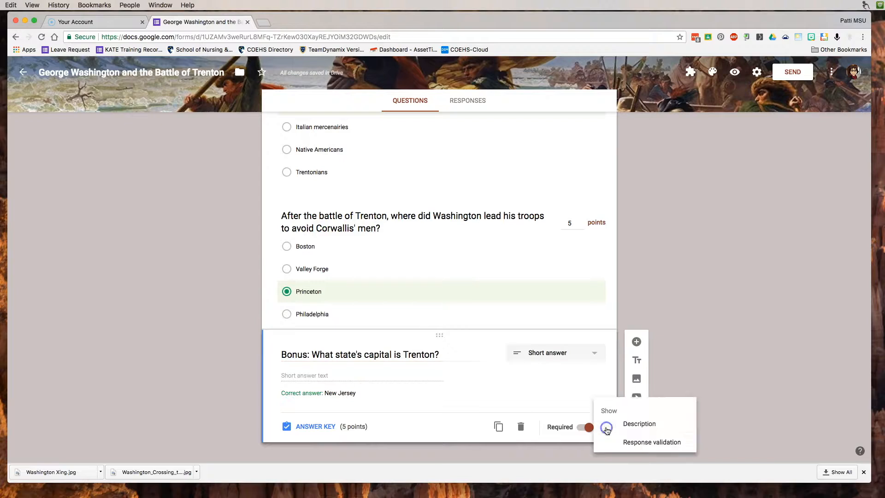
{"action": "left_click", "coordinate": [647, 439]}
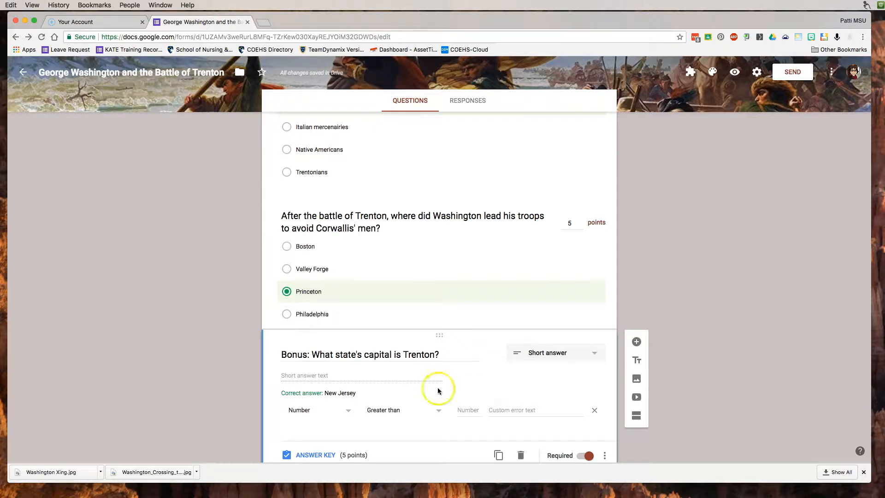
{"action": "scroll", "coordinate": [426, 388], "scroll_direction": "down", "scroll_amount": 1}
{"action": "left_click", "coordinate": [362, 374]}
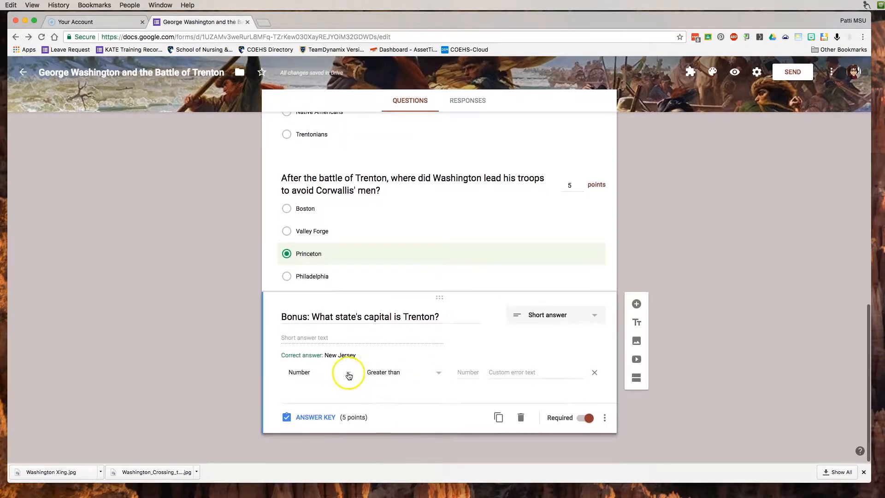
{"action": "left_click", "coordinate": [347, 372]}
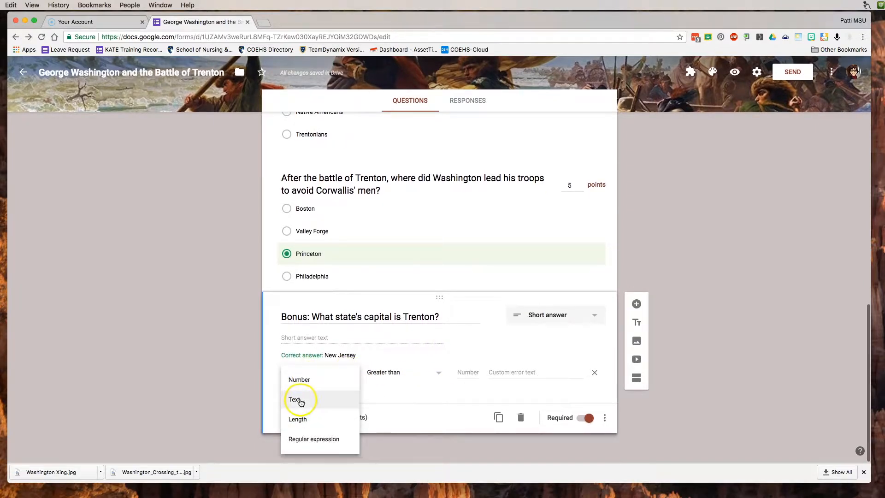
{"action": "left_click", "coordinate": [300, 400]}
{"action": "left_click", "coordinate": [410, 377]}
{"action": "left_click", "coordinate": [403, 400]}
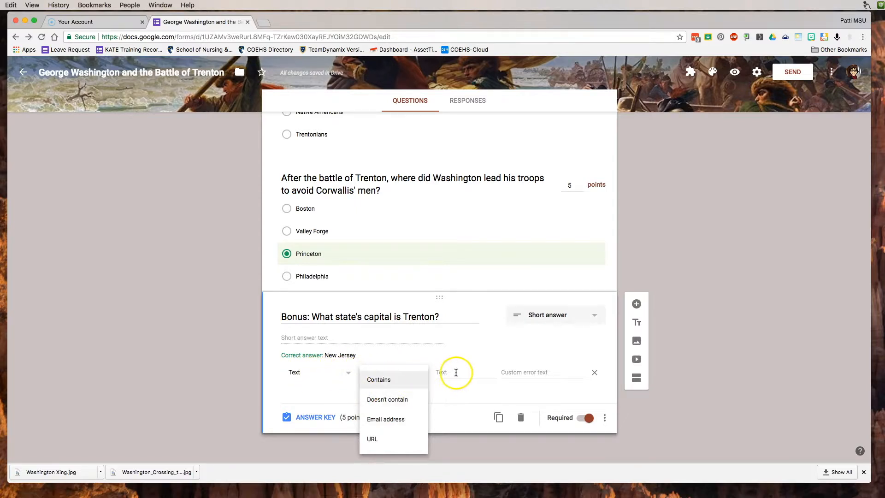
- Require the answer to contain 'New Jersey' and start a custom hint error message
{"action": "left_click", "coordinate": [455, 373]}
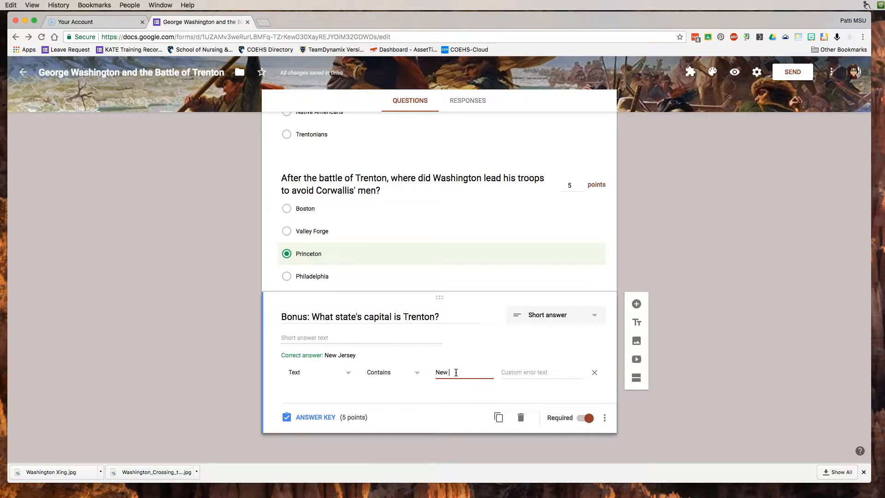
{"action": "type", "text": "New Jersey"}
{"action": "left_click", "coordinate": [542, 371]}
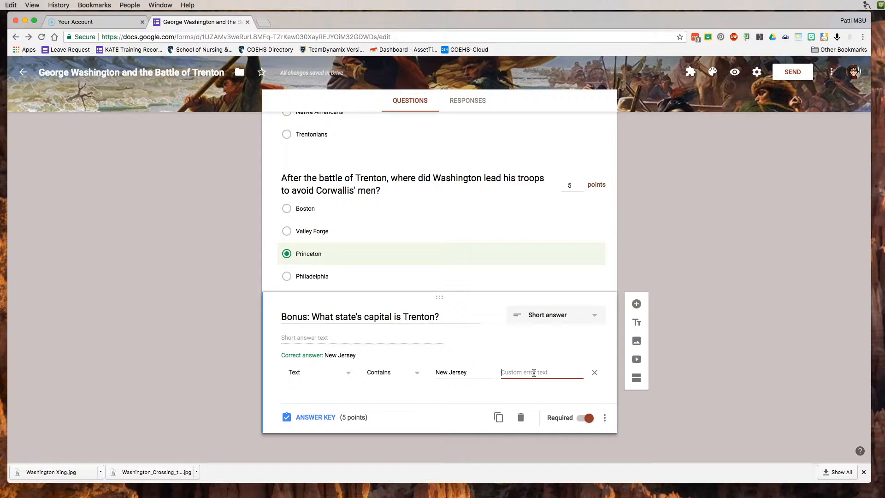
{"action": "type", "text": "Hin"}
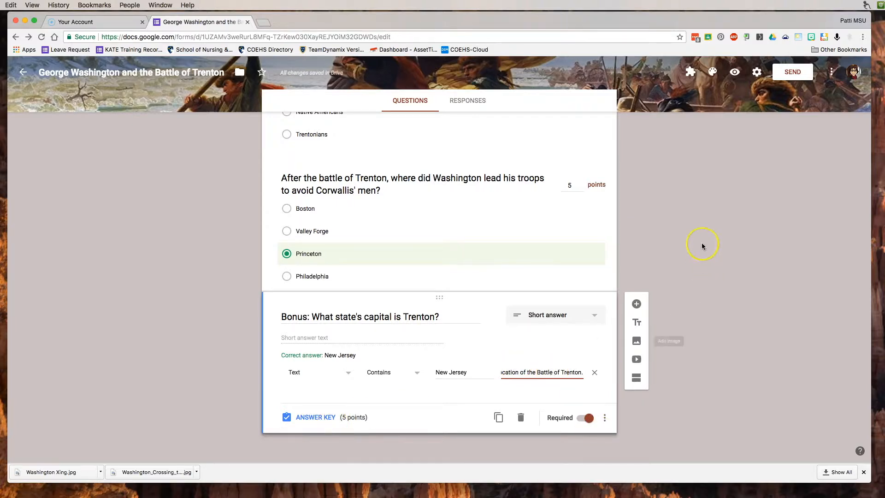
{"action": "scroll", "coordinate": [702, 242], "scroll_direction": "up", "scroll_amount": 6}
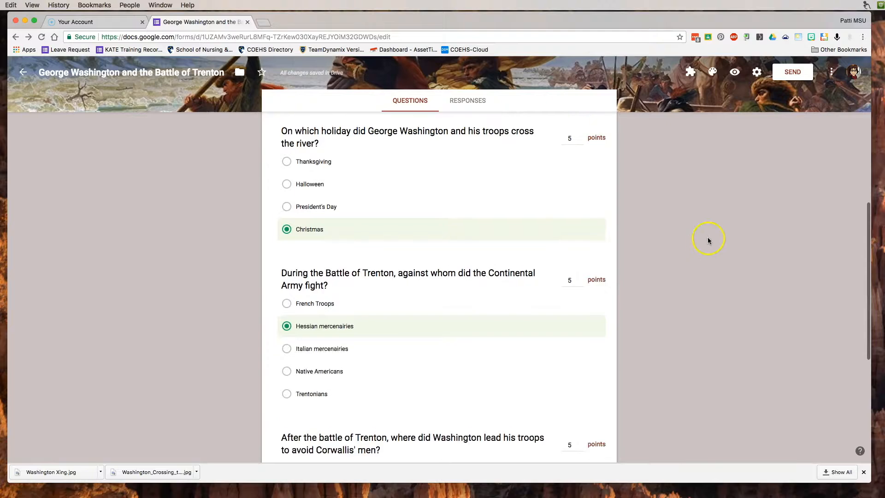
- Preview the quiz and fill in the respondent's e-mail and name from a saved suggestion
{"action": "left_click", "coordinate": [734, 72]}
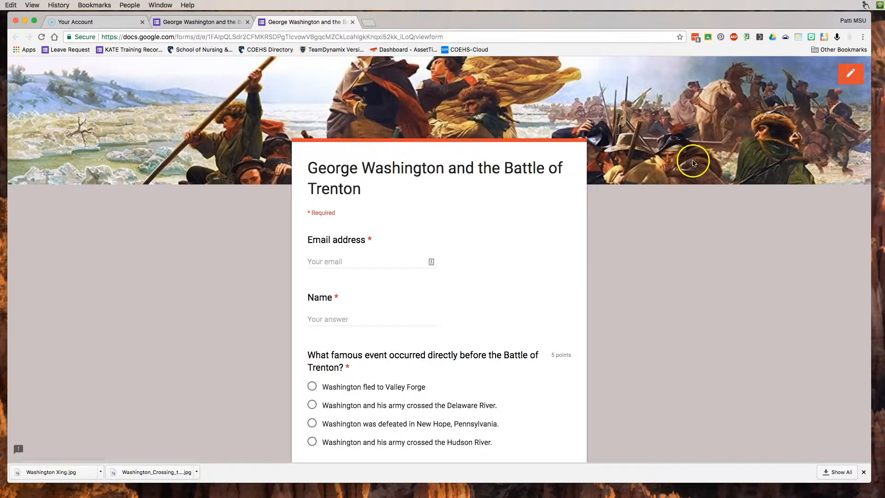
{"action": "left_click", "coordinate": [332, 260]}
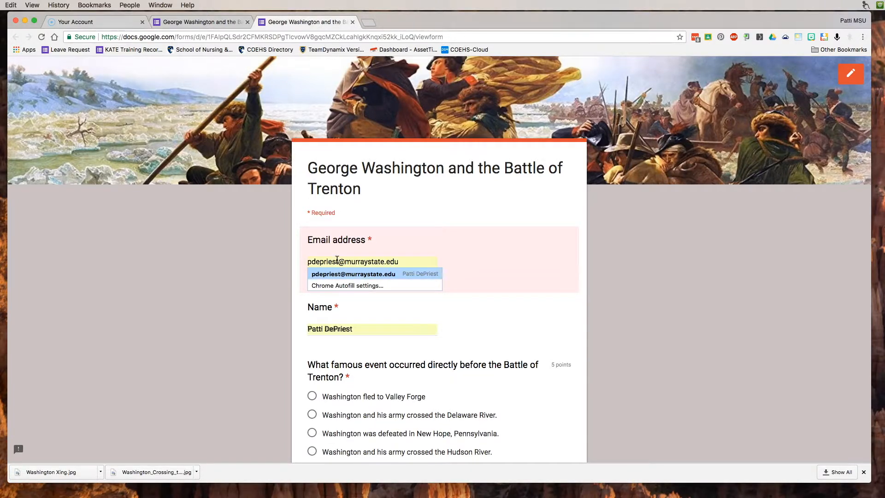
{"action": "left_click", "coordinate": [353, 273]}
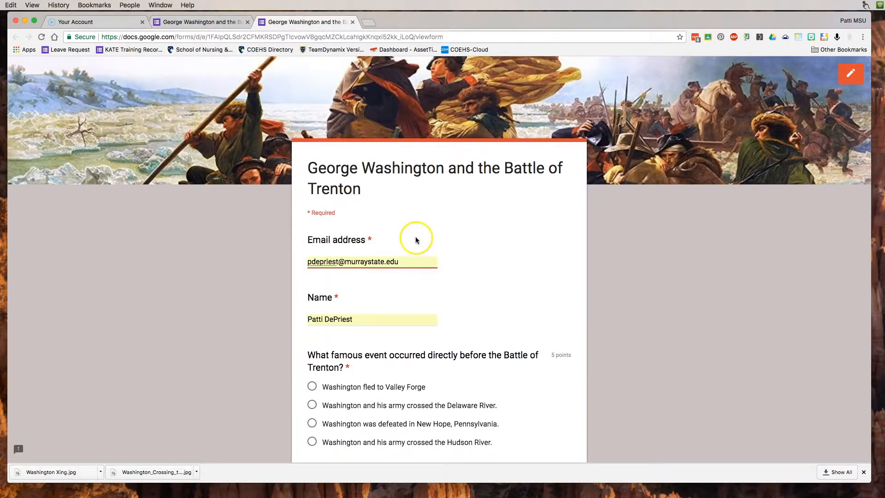
- Answer Delaware River, Christmas, Trentonians and Princeton for the multiple-choice questions
{"action": "scroll", "coordinate": [521, 285], "scroll_direction": "down", "scroll_amount": 4}
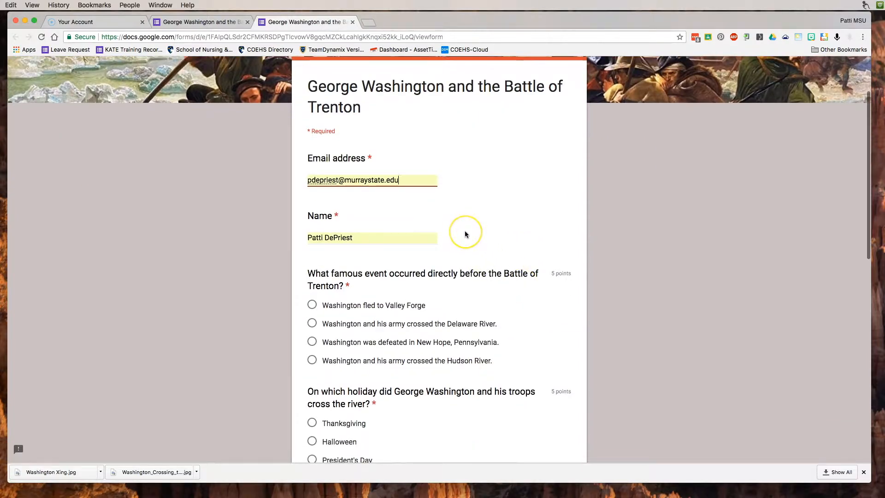
{"action": "scroll", "coordinate": [464, 230], "scroll_direction": "down", "scroll_amount": 4}
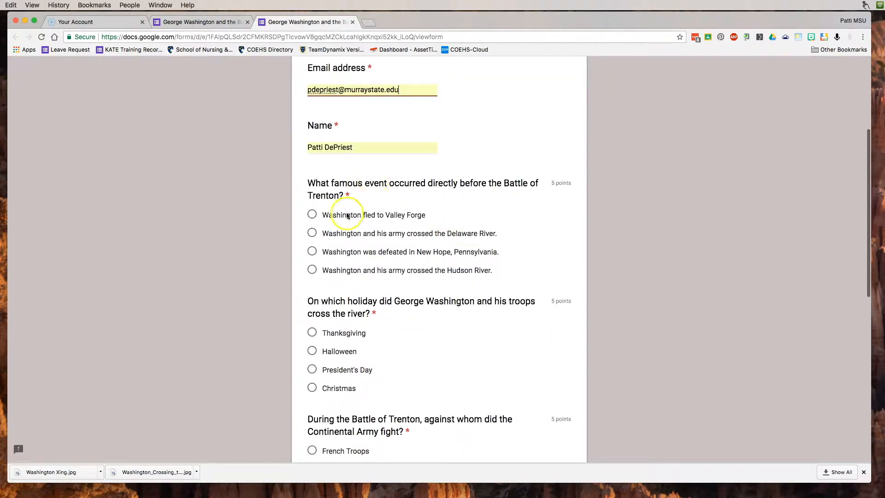
{"action": "left_click", "coordinate": [311, 236]}
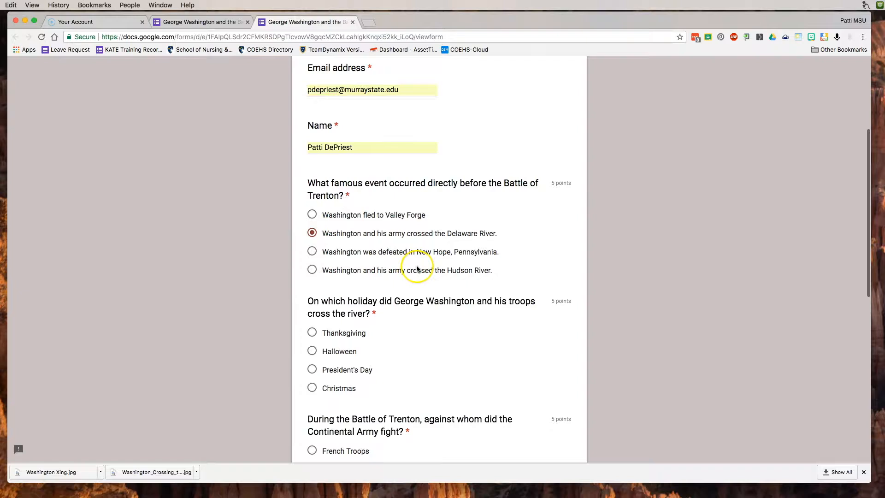
{"action": "scroll", "coordinate": [416, 266], "scroll_direction": "down", "scroll_amount": 3}
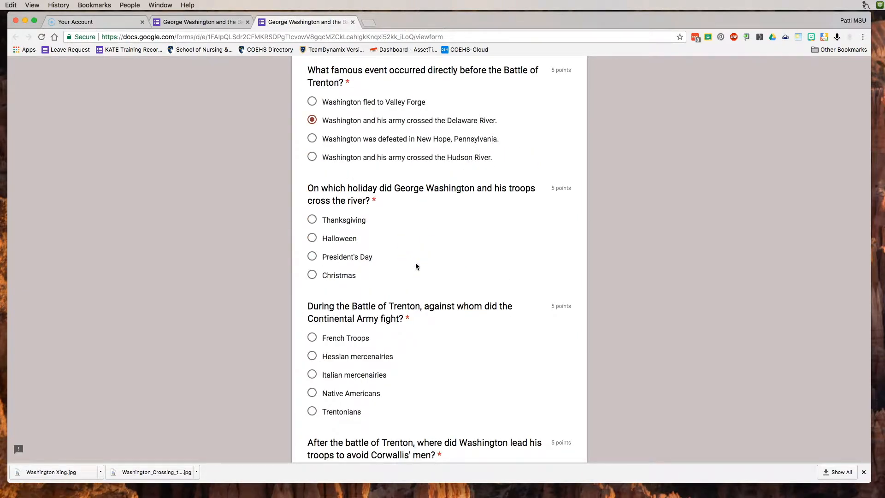
{"action": "left_click", "coordinate": [311, 275]}
{"action": "scroll", "coordinate": [462, 278], "scroll_direction": "down", "scroll_amount": 3}
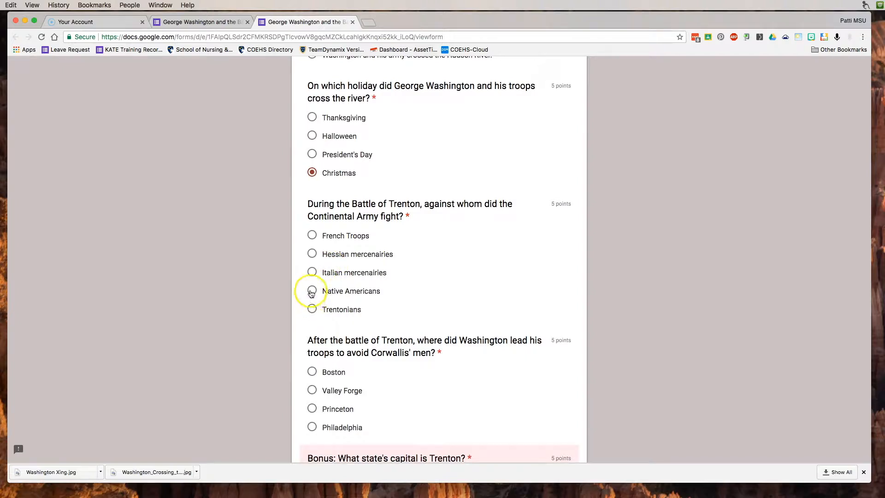
{"action": "left_click", "coordinate": [312, 309]}
{"action": "scroll", "coordinate": [393, 292], "scroll_direction": "down", "scroll_amount": 3}
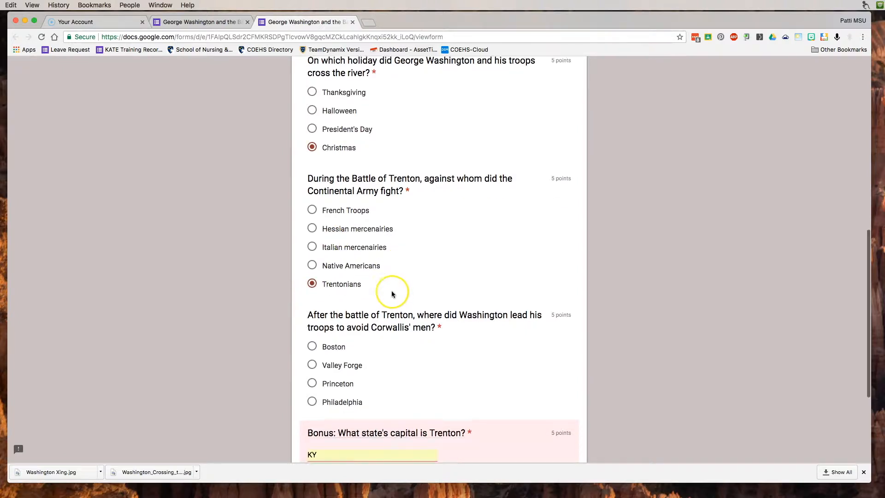
{"action": "scroll", "coordinate": [391, 290], "scroll_direction": "down", "scroll_amount": 1}
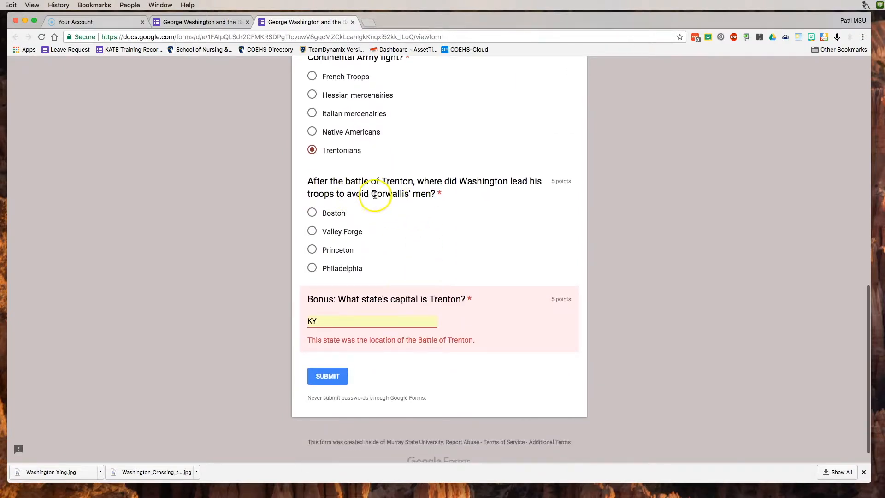
{"action": "left_click", "coordinate": [311, 250]}
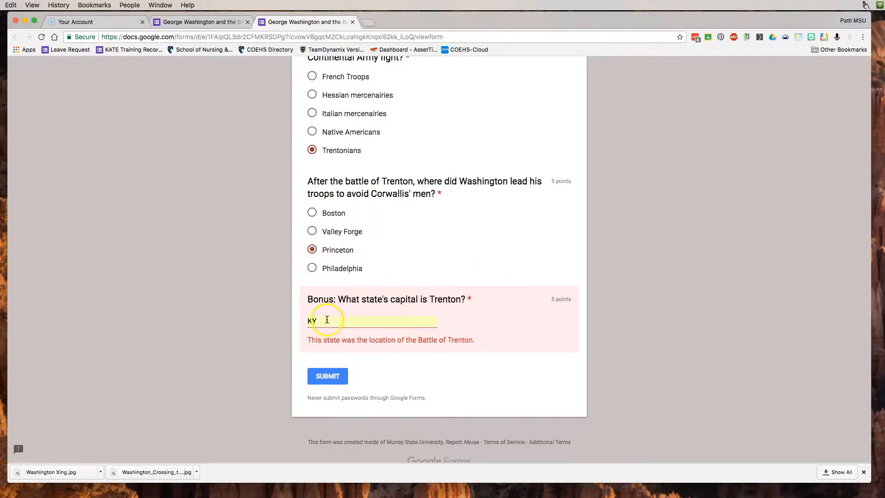
- Replace the bonus answer 'KY' with 'New Jersey', submit, and return to the editor
{"action": "left_click_drag", "start_coordinate": [326, 320], "coordinate": [294, 321]}
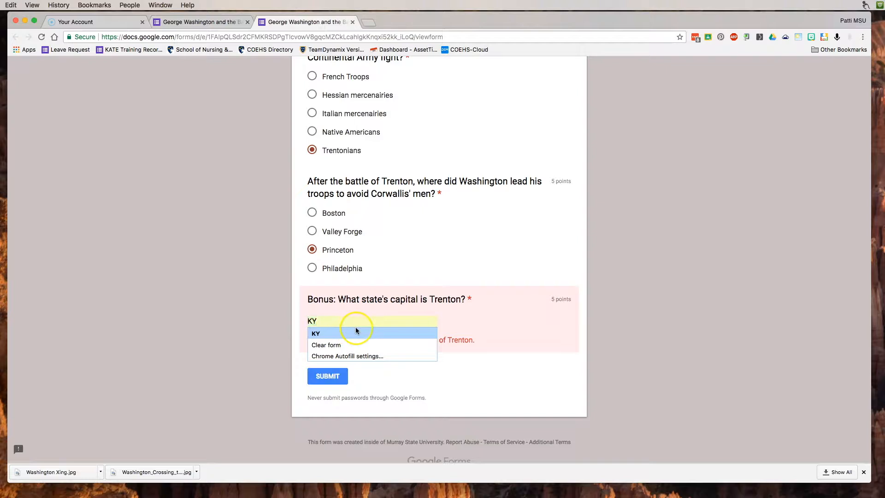
{"action": "key", "text": "BackSpace"}
{"action": "scroll", "coordinate": [357, 331], "scroll_direction": "down", "scroll_amount": 1}
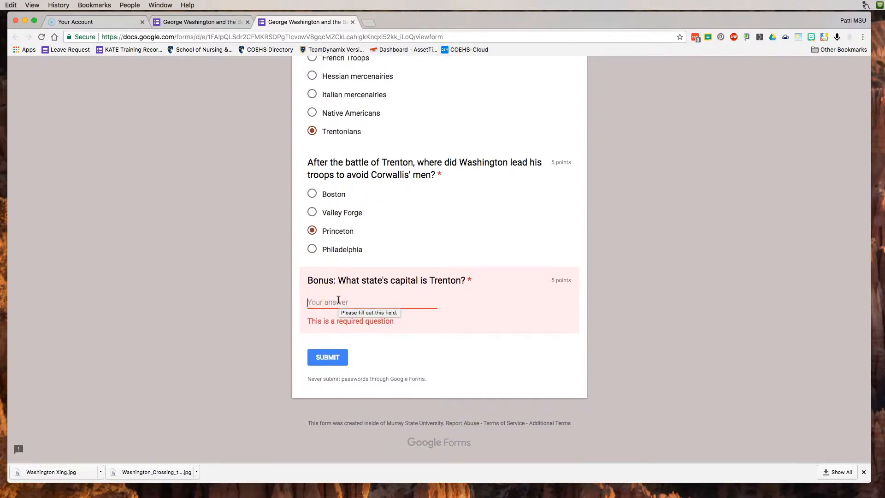
{"action": "type", "text": "N"}
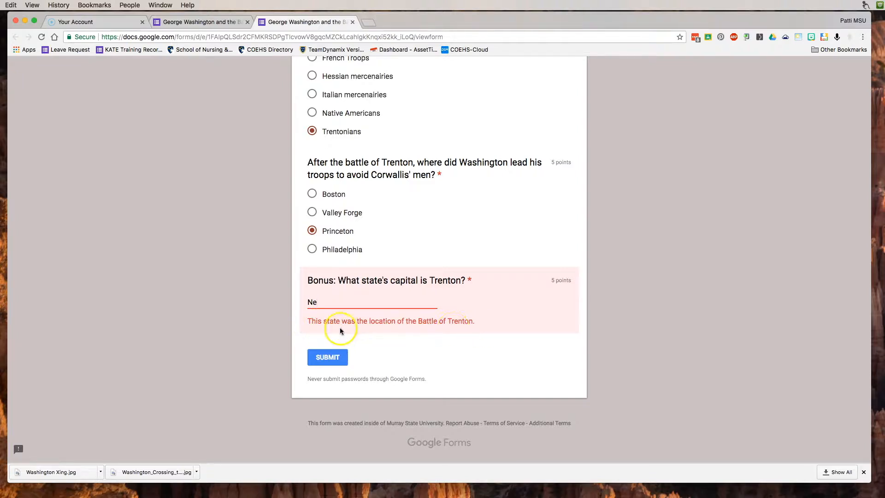
{"action": "type", "text": "ew Jersey"}
{"action": "left_click", "coordinate": [326, 359]}
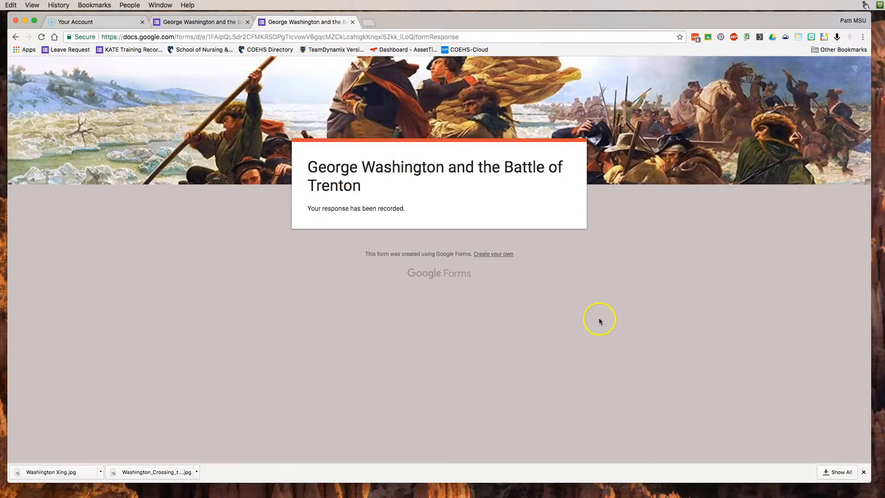
{"action": "left_click", "coordinate": [192, 22]}
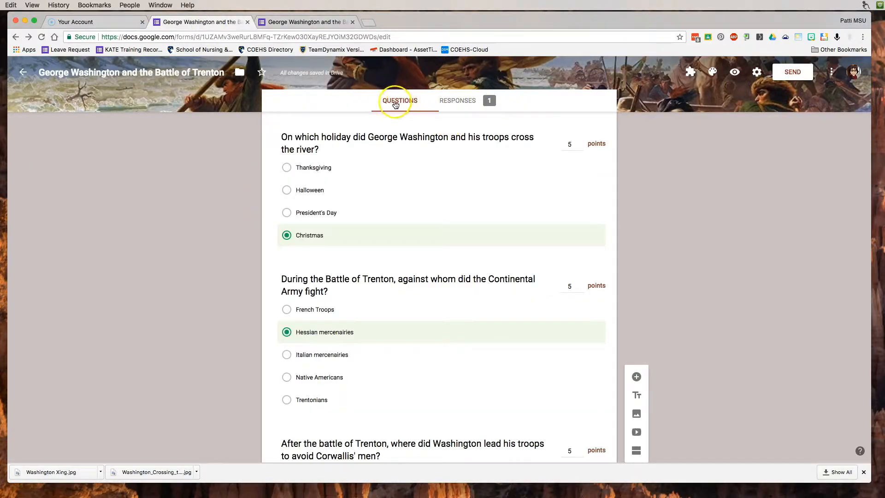
- Scroll through the Responses summary's points insights, scores table and per-question answer charts
{"action": "left_click", "coordinate": [457, 101]}
{"action": "scroll", "coordinate": [454, 139], "scroll_direction": "down", "scroll_amount": 5}
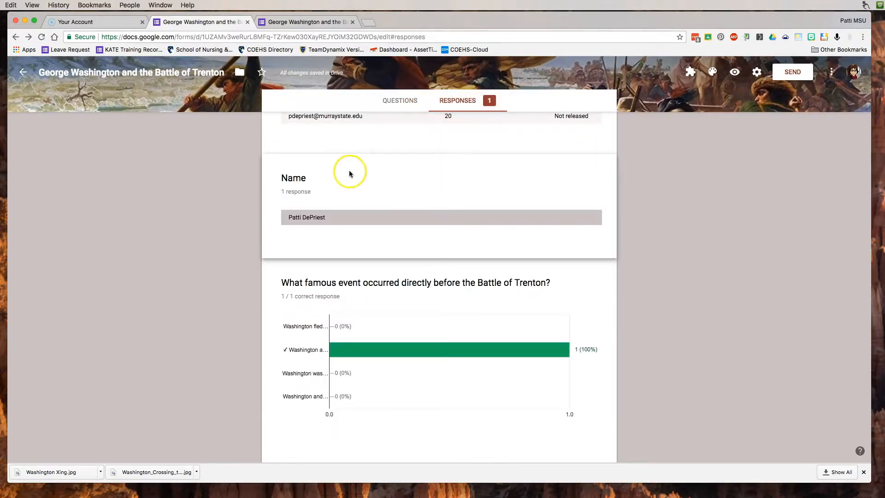
{"action": "scroll", "coordinate": [349, 173], "scroll_direction": "up", "scroll_amount": 4}
{"action": "scroll", "coordinate": [350, 172], "scroll_direction": "up", "scroll_amount": 5}
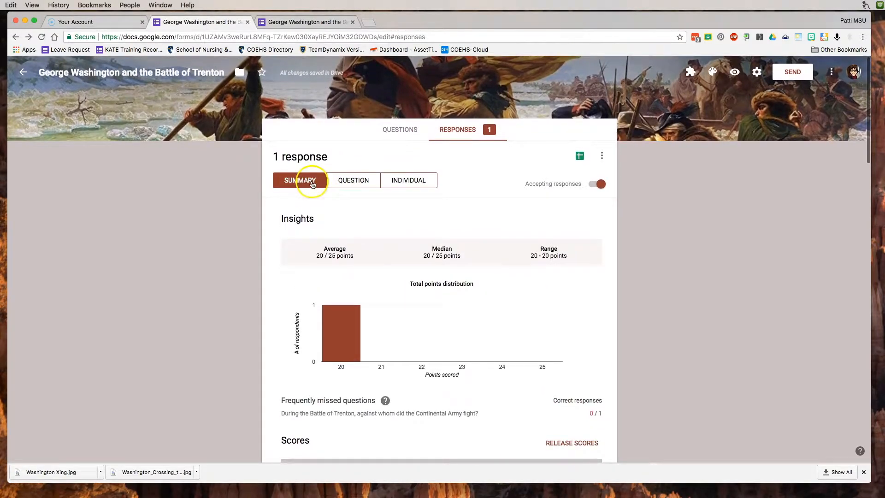
{"action": "scroll", "coordinate": [479, 197], "scroll_direction": "down", "scroll_amount": 3}
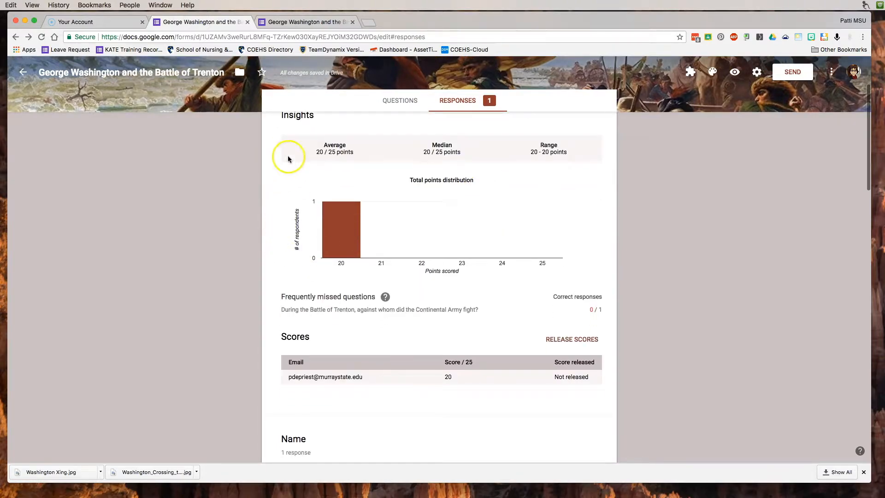
{"action": "scroll", "coordinate": [375, 289], "scroll_direction": "down", "scroll_amount": 1}
{"action": "mouse_move", "coordinate": [339, 239]}
{"action": "scroll", "coordinate": [351, 203], "scroll_direction": "down", "scroll_amount": 1}
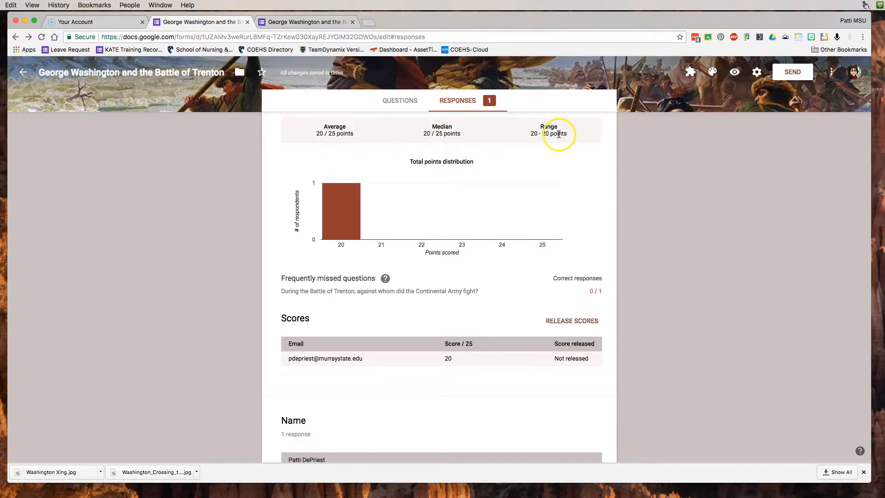
{"action": "scroll", "coordinate": [480, 214], "scroll_direction": "down", "scroll_amount": 5}
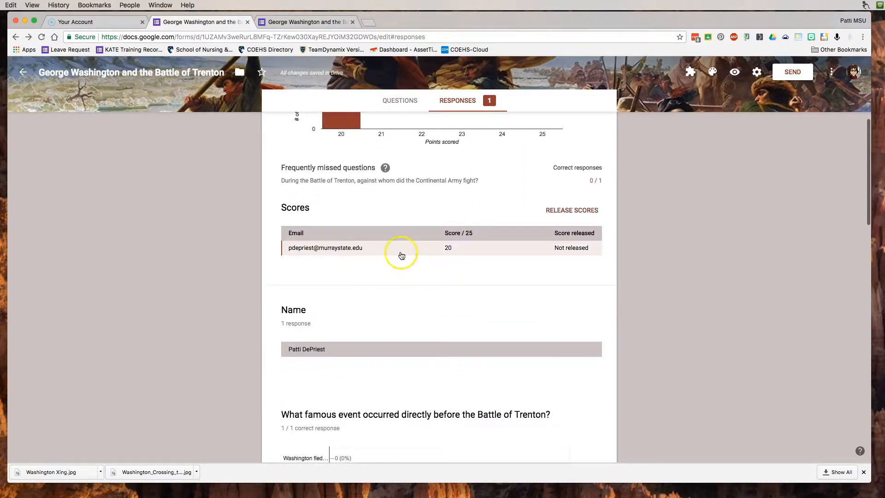
{"action": "scroll", "coordinate": [421, 255], "scroll_direction": "down", "scroll_amount": 5}
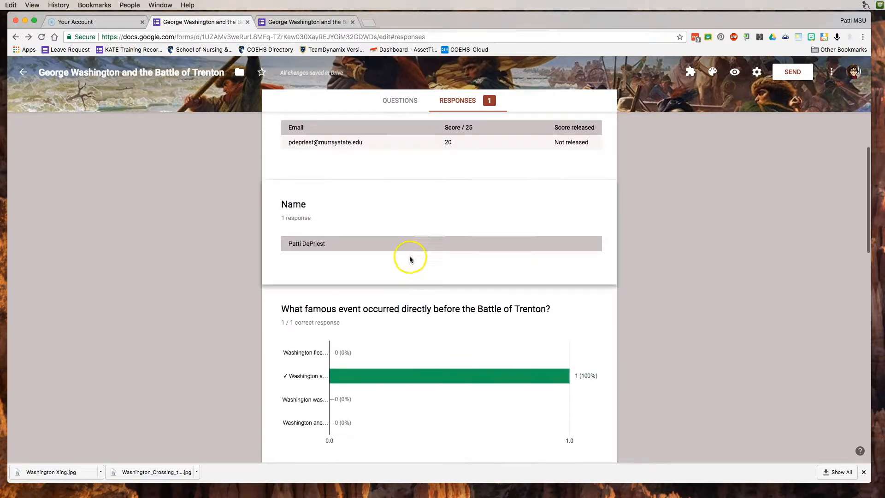
{"action": "scroll", "coordinate": [410, 260], "scroll_direction": "down", "scroll_amount": 3}
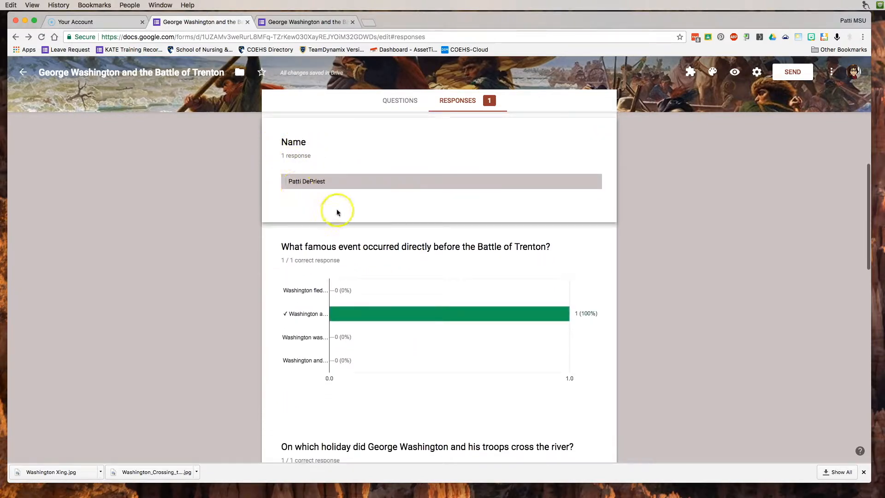
{"action": "mouse_move", "coordinate": [426, 312]}
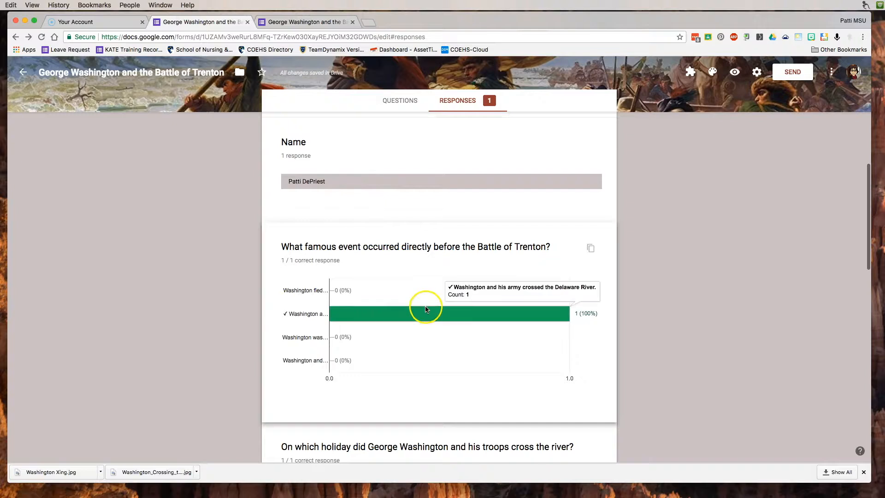
{"action": "scroll", "coordinate": [422, 304], "scroll_direction": "down", "scroll_amount": 5}
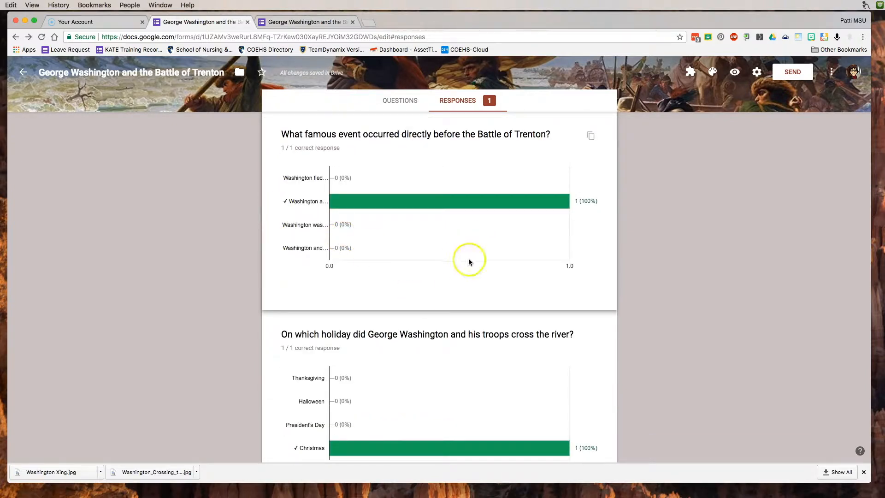
{"action": "scroll", "coordinate": [469, 259], "scroll_direction": "down", "scroll_amount": 10}
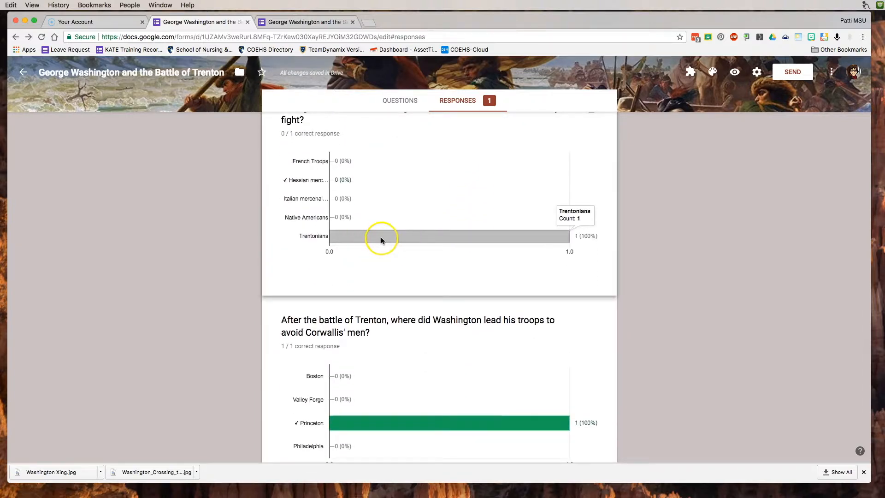
{"action": "scroll", "coordinate": [435, 302], "scroll_direction": "down", "scroll_amount": 4}
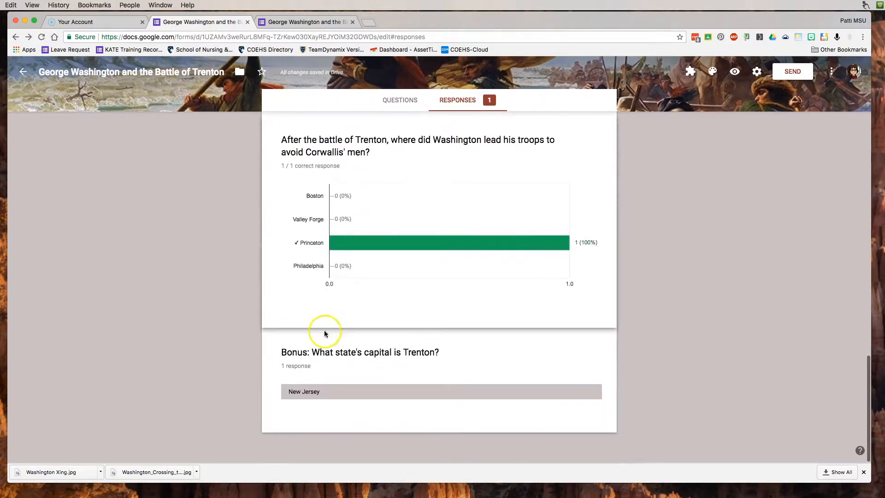
{"action": "scroll", "coordinate": [491, 253], "scroll_direction": "up", "scroll_amount": 20}
- Step through the responses question by question up to question 4 of 6
{"action": "left_click", "coordinate": [353, 180]}
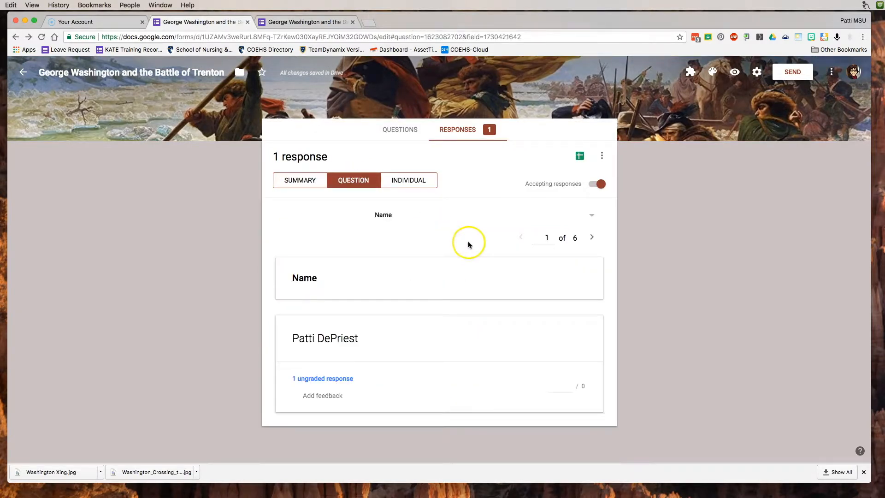
{"action": "left_click", "coordinate": [594, 238]}
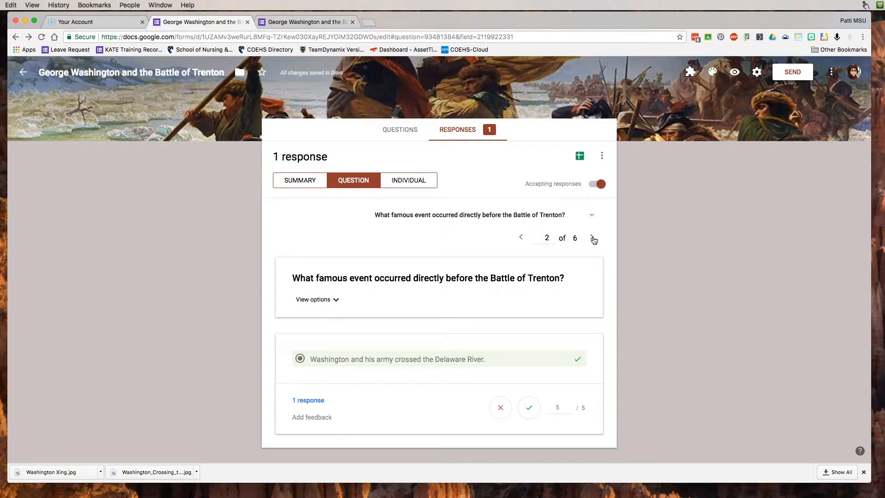
{"action": "left_click", "coordinate": [593, 238]}
{"action": "left_click", "coordinate": [593, 238]}
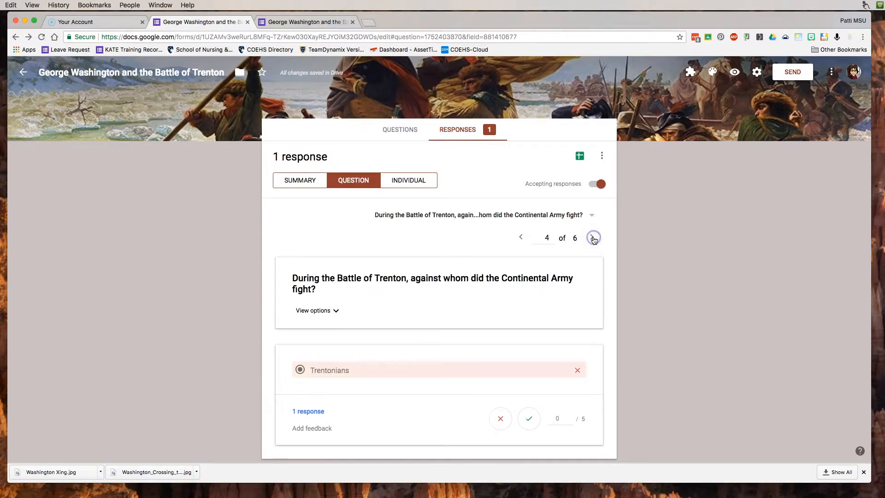
- Show the student's individual 20/25 response and bring up the Release scores dialog
{"action": "left_click", "coordinate": [411, 182]}
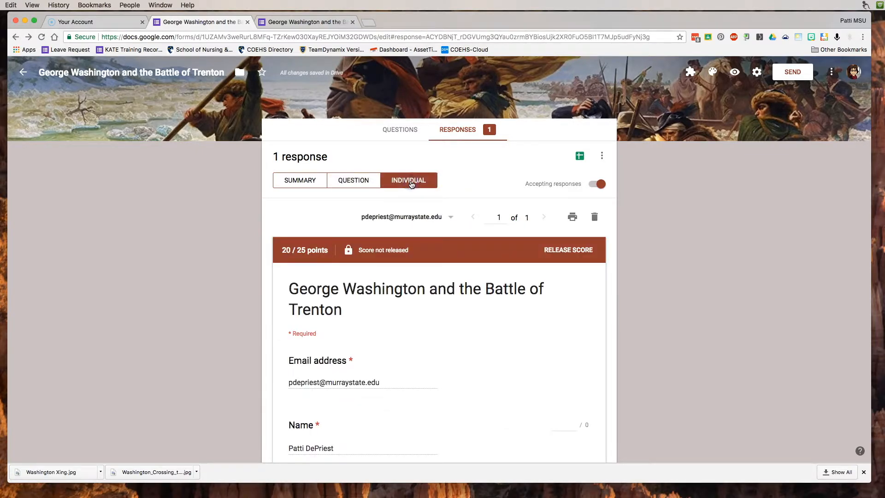
{"action": "scroll", "coordinate": [527, 322], "scroll_direction": "down", "scroll_amount": 10}
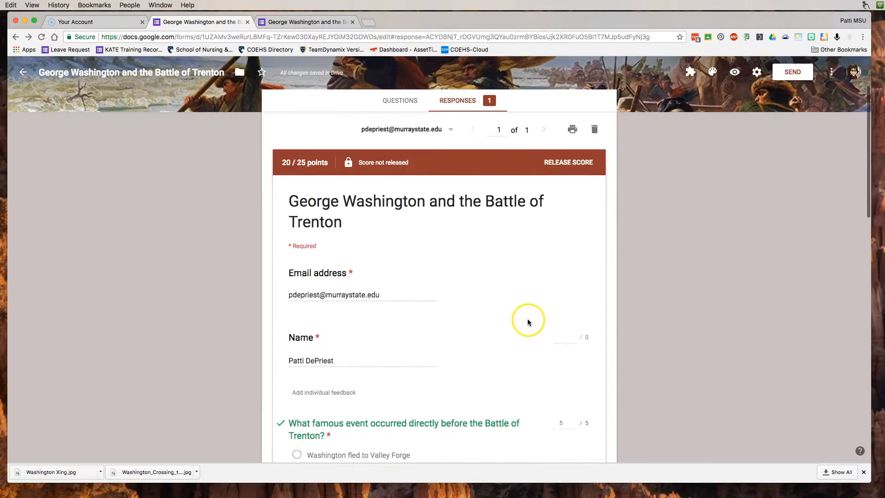
{"action": "scroll", "coordinate": [511, 315], "scroll_direction": "up", "scroll_amount": 10}
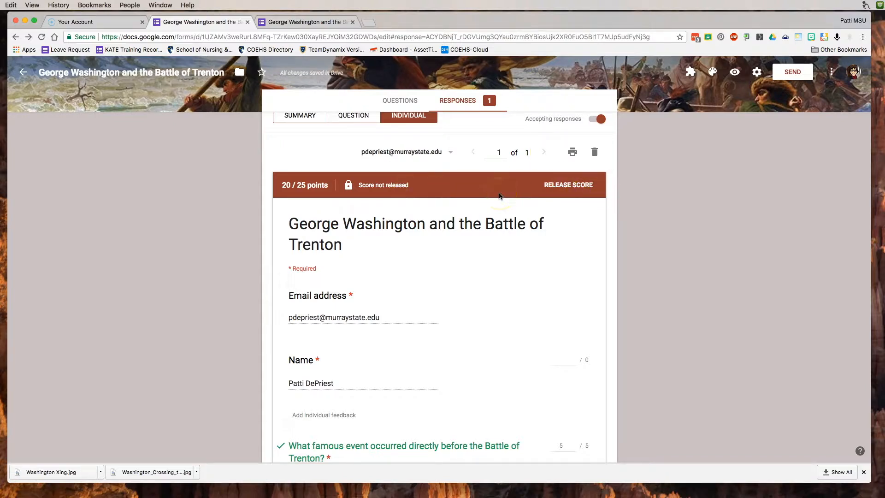
{"action": "left_click", "coordinate": [544, 182]}
- Release the 20/25 score and send the student the results email
{"action": "left_click", "coordinate": [568, 187]}
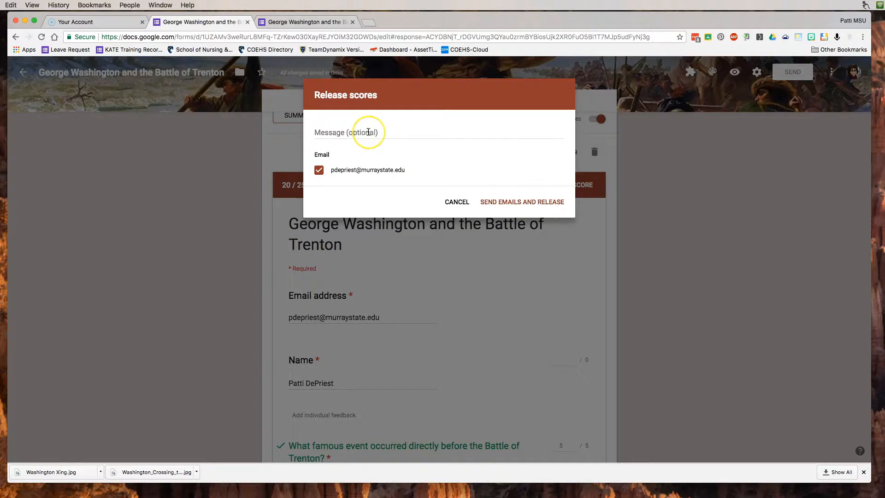
{"action": "left_click", "coordinate": [513, 201]}
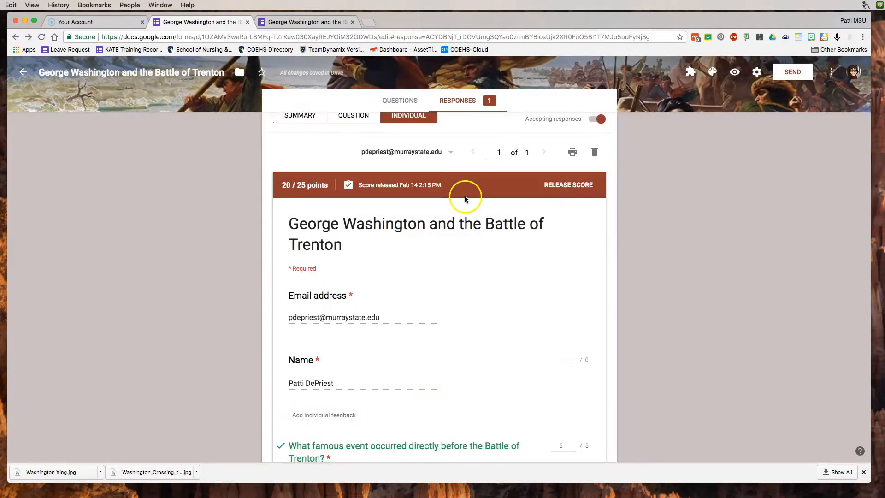
- Open the 'Score released' email in Gmail and view the graded quiz showing 20/25 points
{"action": "left_click", "coordinate": [368, 22]}
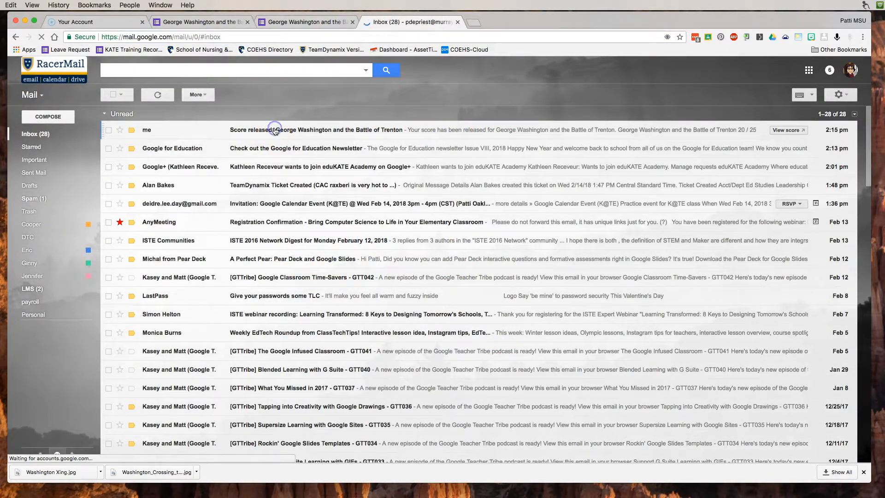
{"action": "left_click", "coordinate": [275, 131]}
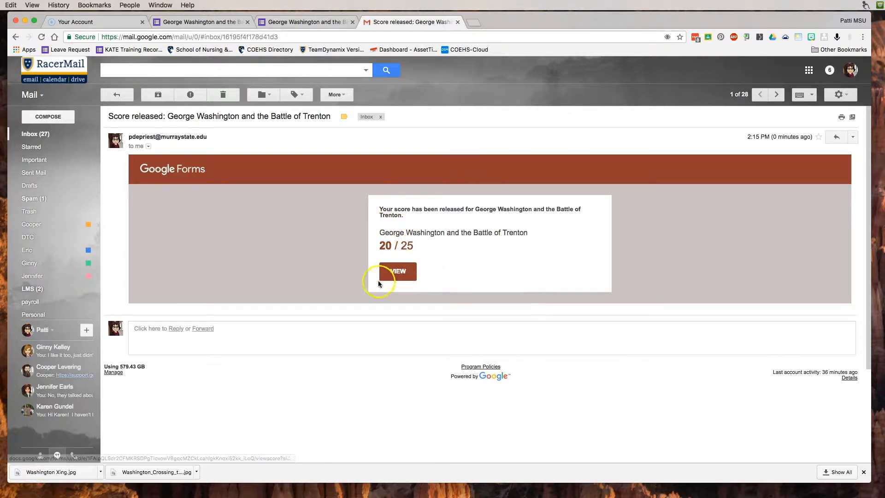
{"action": "left_click", "coordinate": [398, 272]}
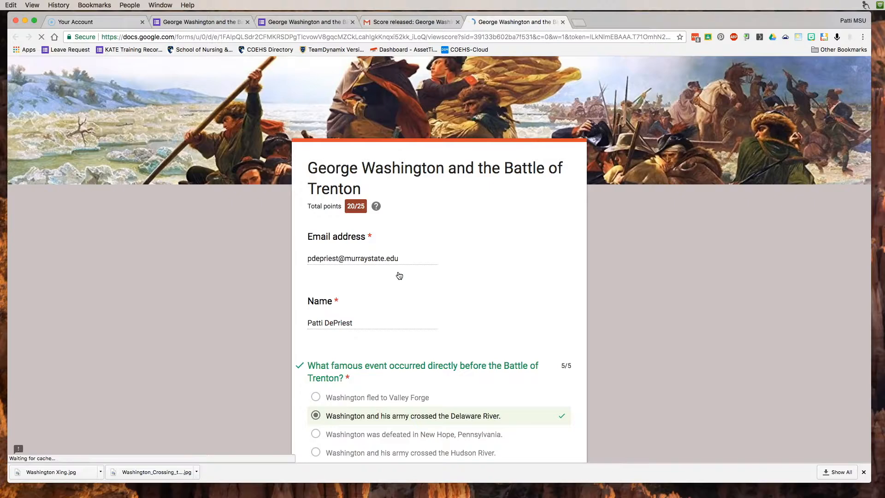
- Scroll through the graded quiz, then go back to the Battle of Trenton quiz editor
{"action": "scroll", "coordinate": [428, 243], "scroll_direction": "down", "scroll_amount": 9}
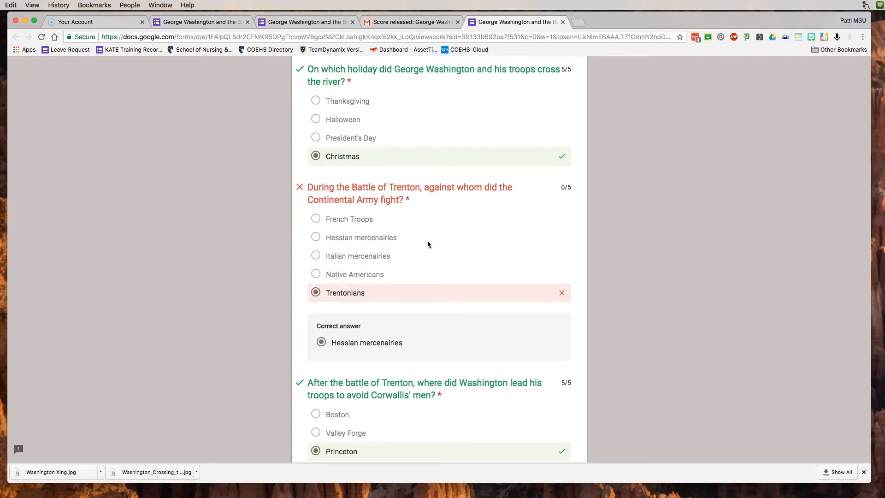
{"action": "scroll", "coordinate": [427, 244], "scroll_direction": "down", "scroll_amount": 4}
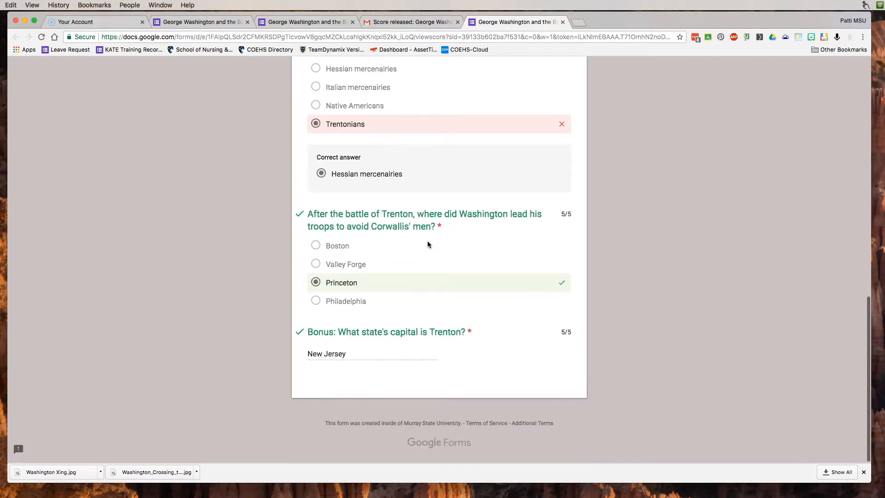
{"action": "scroll", "coordinate": [428, 245], "scroll_direction": "up", "scroll_amount": 15}
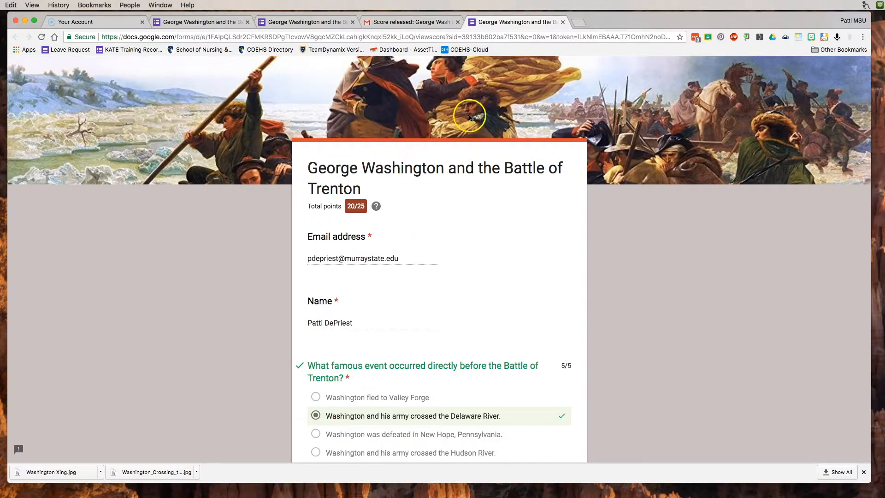
{"action": "left_click", "coordinate": [210, 23]}
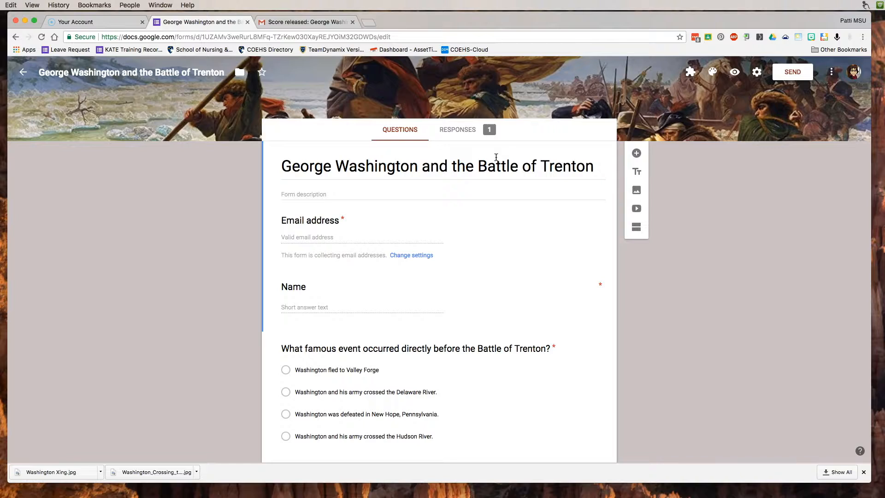
- Add a blank question after Email address and insert a section break so Name begins Section 2
{"action": "left_click", "coordinate": [636, 152]}
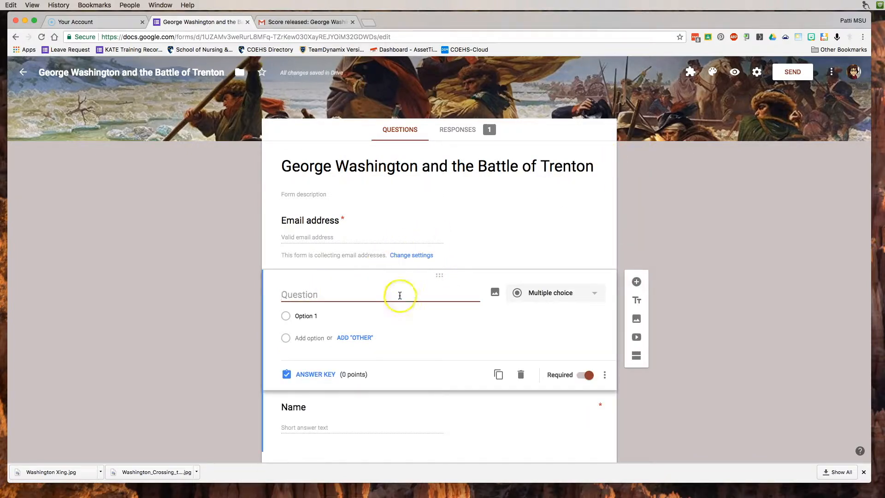
{"action": "left_click", "coordinate": [636, 355]}
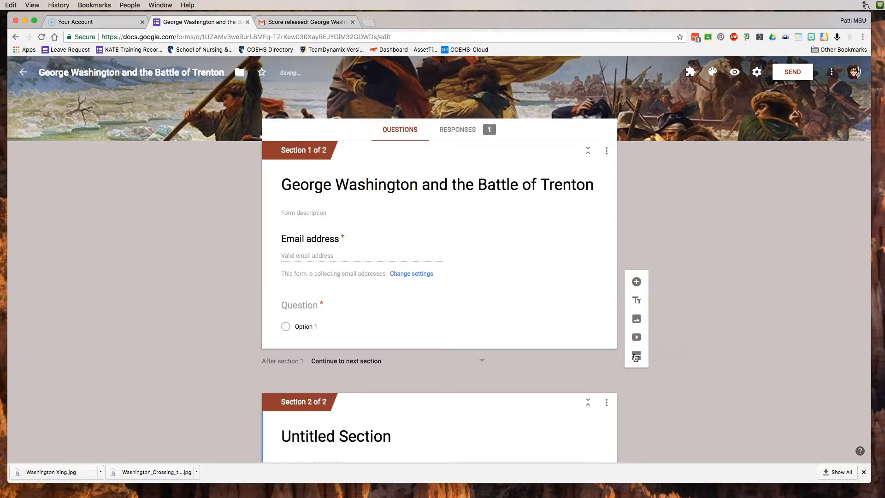
{"action": "scroll", "coordinate": [568, 326], "scroll_direction": "down", "scroll_amount": 5}
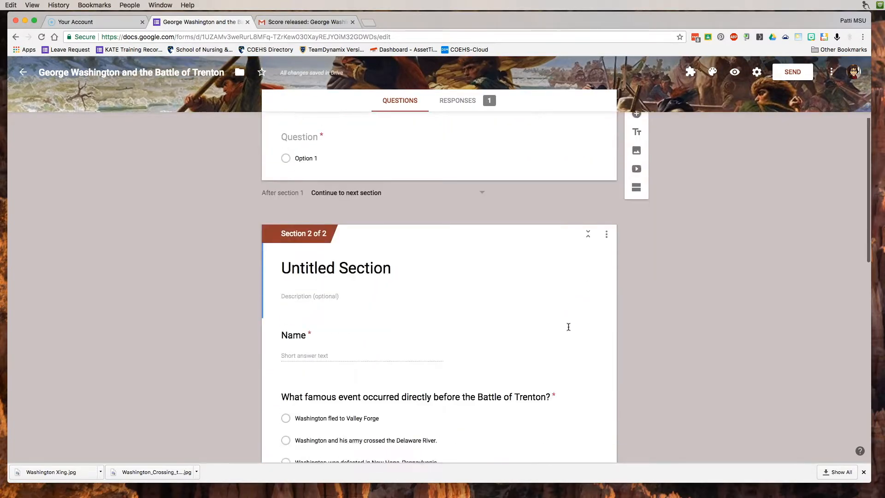
{"action": "scroll", "coordinate": [568, 327], "scroll_direction": "up", "scroll_amount": 5}
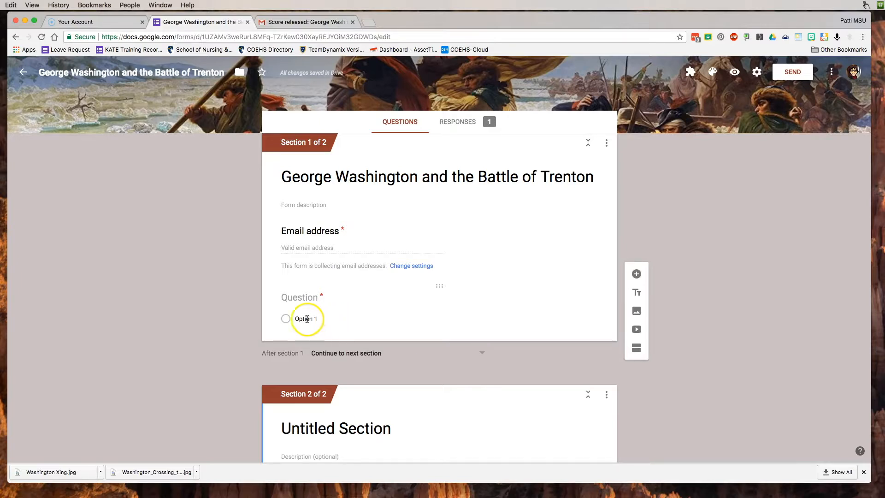
- Begin the new question's text by typing 'What is the secre'
{"action": "left_click", "coordinate": [300, 299]}
{"action": "left_click", "coordinate": [351, 303]}
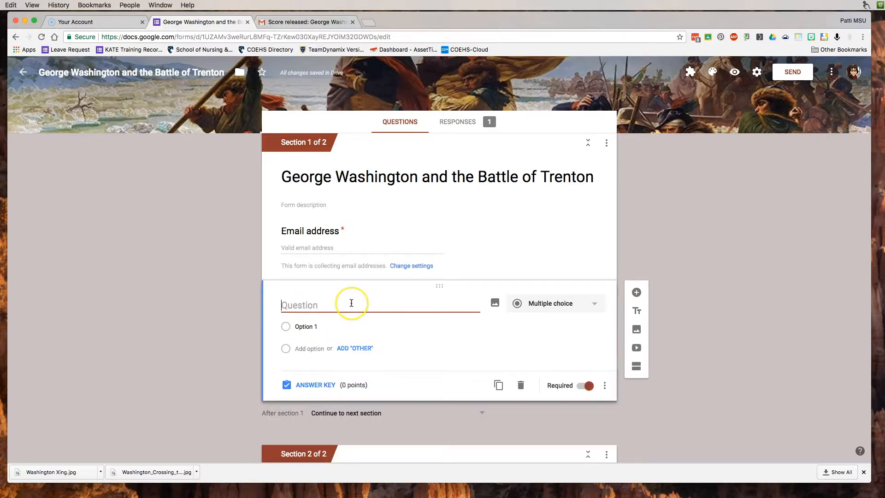
{"action": "type", "text": "What is"}
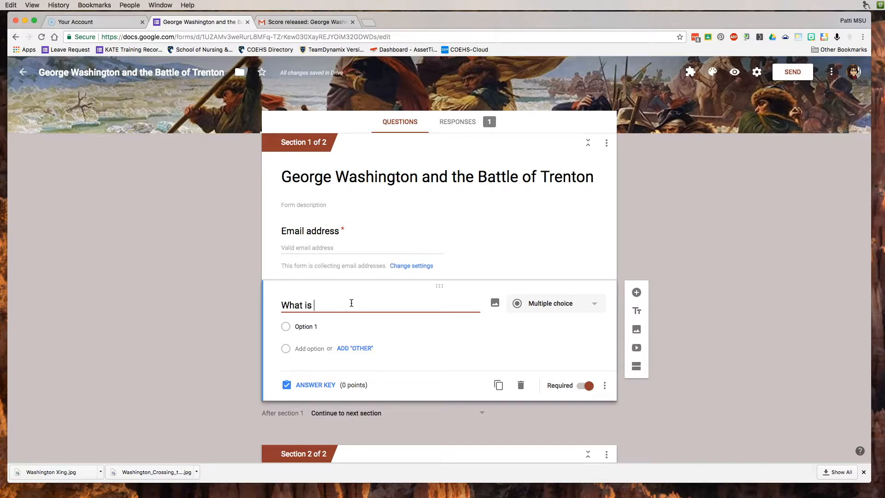
{"action": "type", "text": " the secre"}
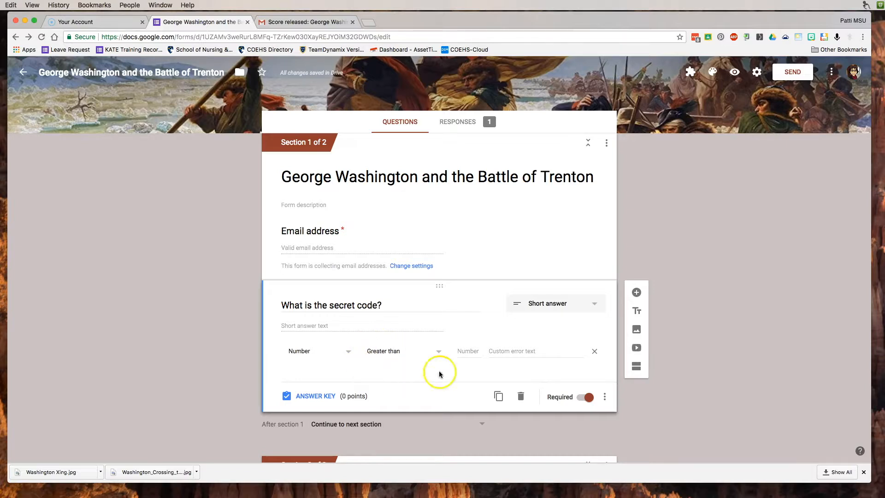
- Set the question's response validation to Number, Equal to 459732
{"action": "left_click", "coordinate": [348, 351]}
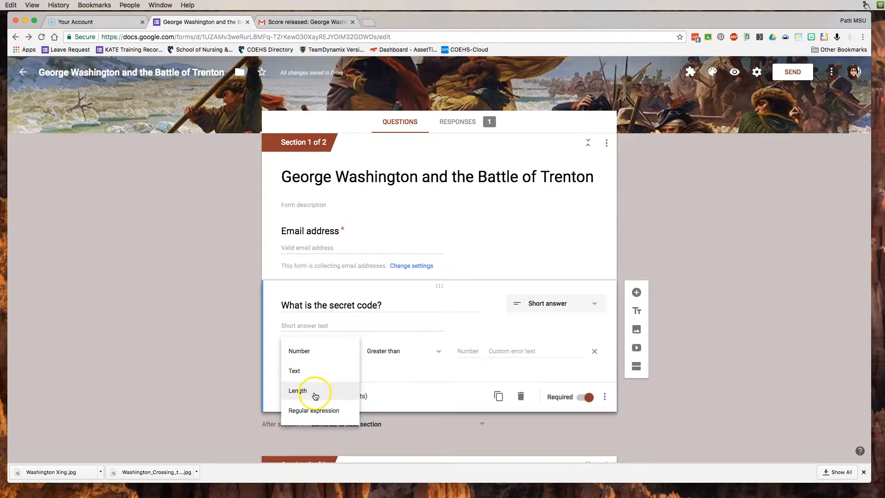
{"action": "left_click", "coordinate": [306, 350]}
{"action": "left_click", "coordinate": [388, 351]}
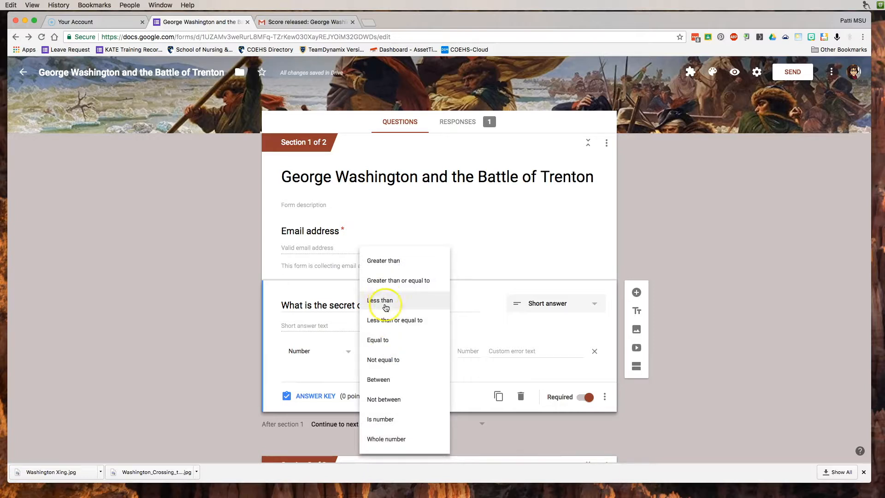
{"action": "left_click", "coordinate": [389, 350]}
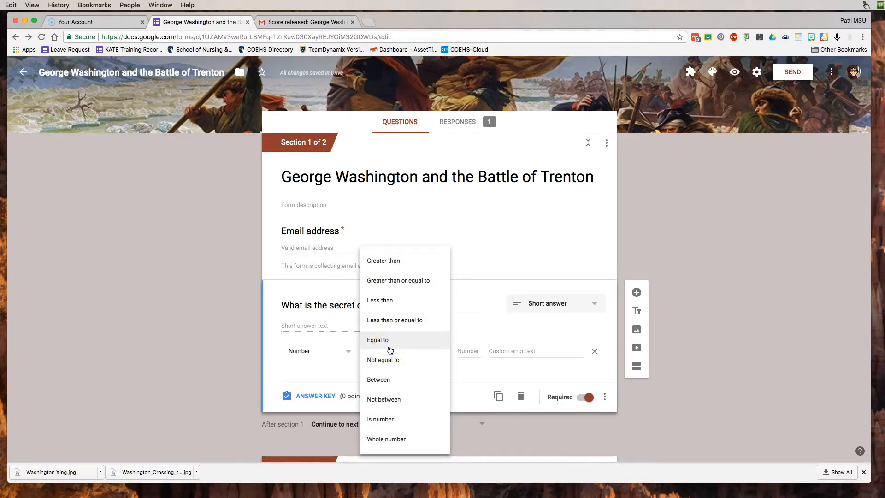
{"action": "left_click", "coordinate": [392, 341]}
{"action": "left_click", "coordinate": [392, 340]}
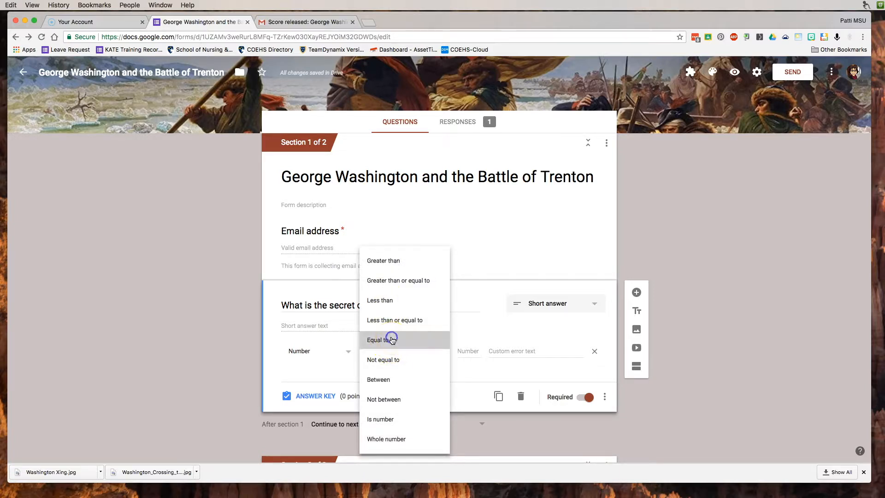
{"action": "left_click", "coordinate": [464, 350]}
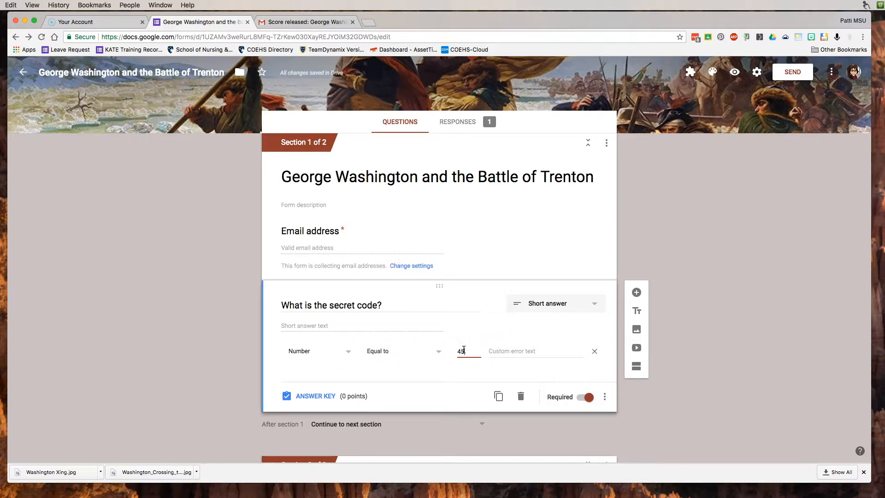
{"action": "left_click", "coordinate": [474, 350]}
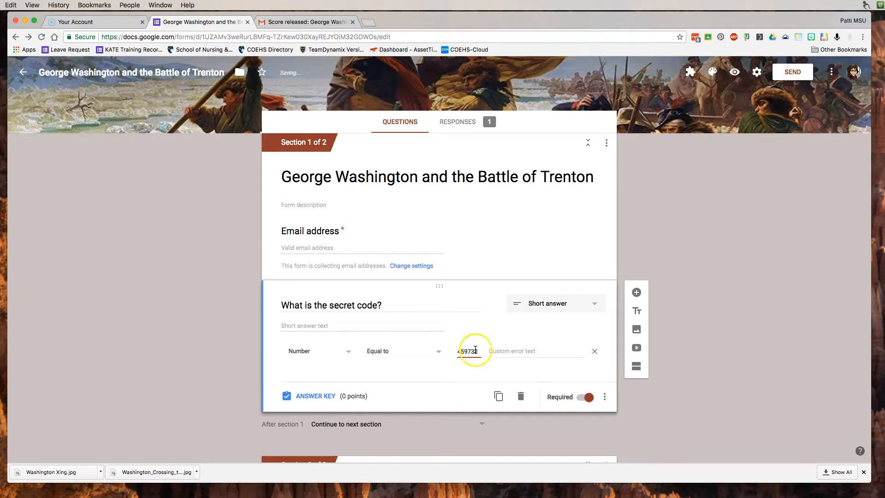
- Add the error text 'Look at the board for the number.' and view the quiz responses
{"action": "left_click", "coordinate": [514, 352]}
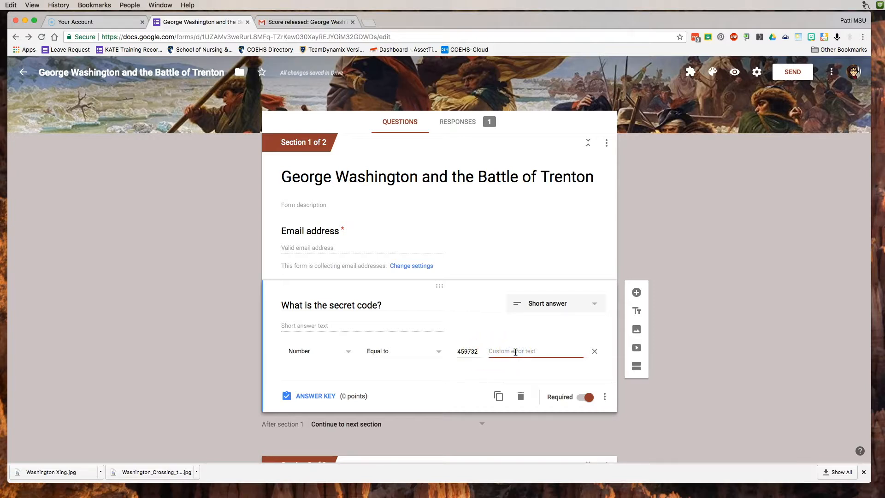
{"action": "type", "text": "Look at the board for the number."}
{"action": "left_click", "coordinate": [617, 380]}
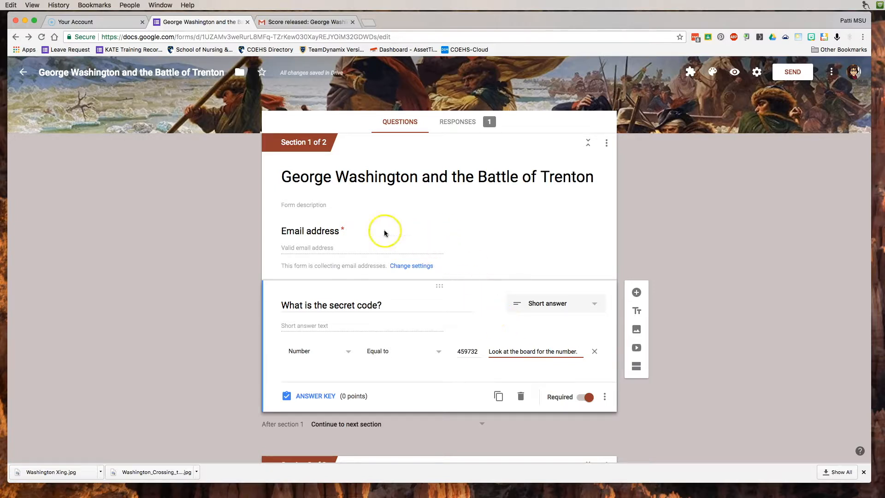
{"action": "left_click", "coordinate": [454, 123]}
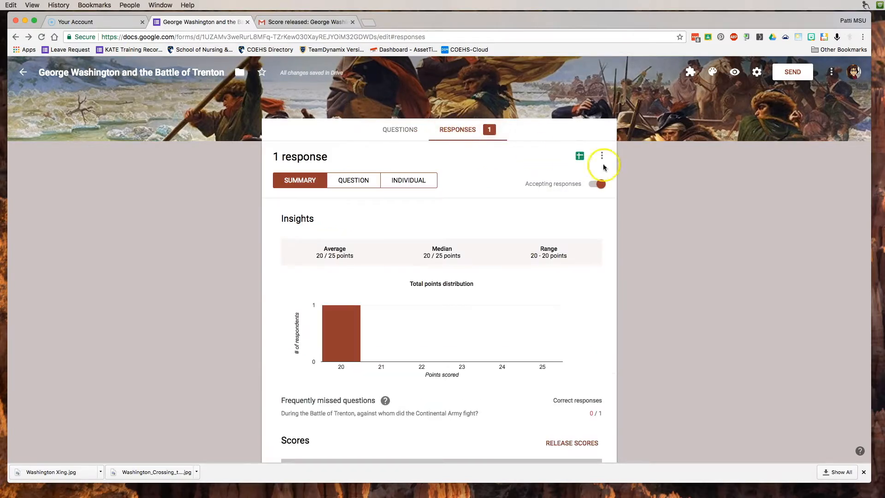
- From the Sheets icon, browse existing spreadsheets, cancel, and create a new spreadsheet for the responses
{"action": "left_click", "coordinate": [580, 157]}
{"action": "left_click", "coordinate": [580, 158]}
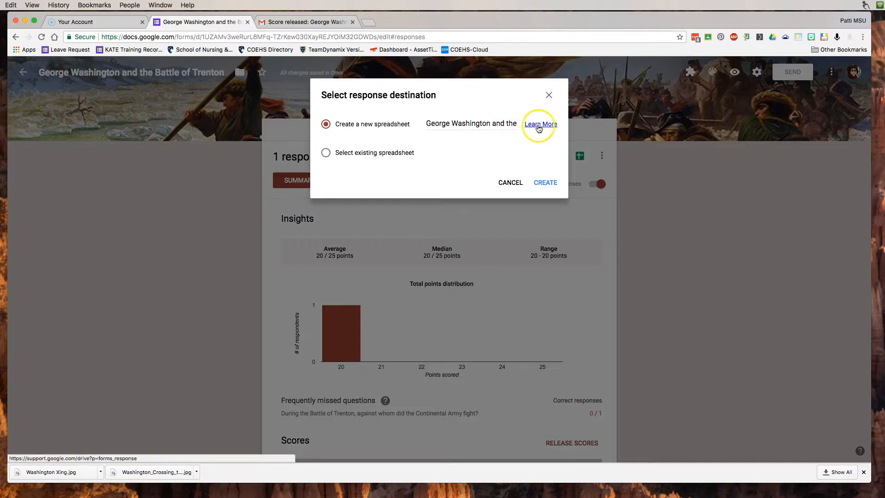
{"action": "left_click", "coordinate": [495, 124]}
{"action": "key", "text": "Right"}
{"action": "key", "text": "Right"}
{"action": "key", "text": "Right"}
{"action": "key", "text": "Right"}
{"action": "key", "text": "Right"}
{"action": "key", "text": "Right"}
{"action": "key", "text": "Right"}
{"action": "key", "text": "Right"}
{"action": "key", "text": "Right"}
{"action": "key", "text": "Right"}
{"action": "key", "text": "Right"}
{"action": "key", "text": "Right"}
{"action": "key", "text": "Right"}
{"action": "key", "text": "Right"}
{"action": "key", "text": "Right"}
{"action": "key", "text": "Right"}
{"action": "key", "text": "Right"}
{"action": "key", "text": "Right"}
{"action": "key", "text": "Right"}
{"action": "key", "text": "Right"}
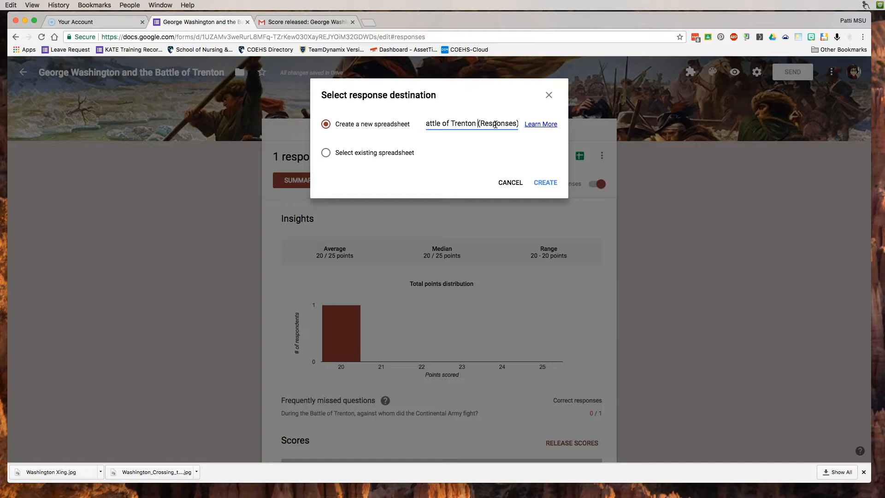
{"action": "left_click", "coordinate": [325, 153]}
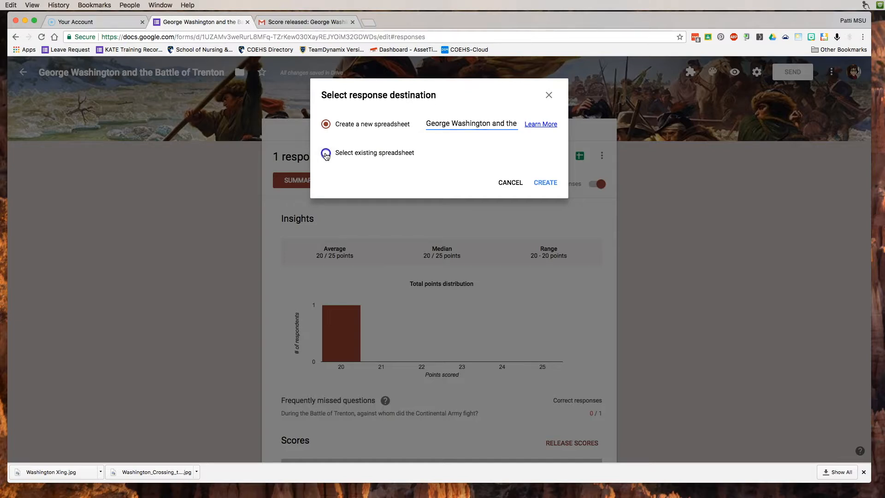
{"action": "left_click", "coordinate": [549, 183]}
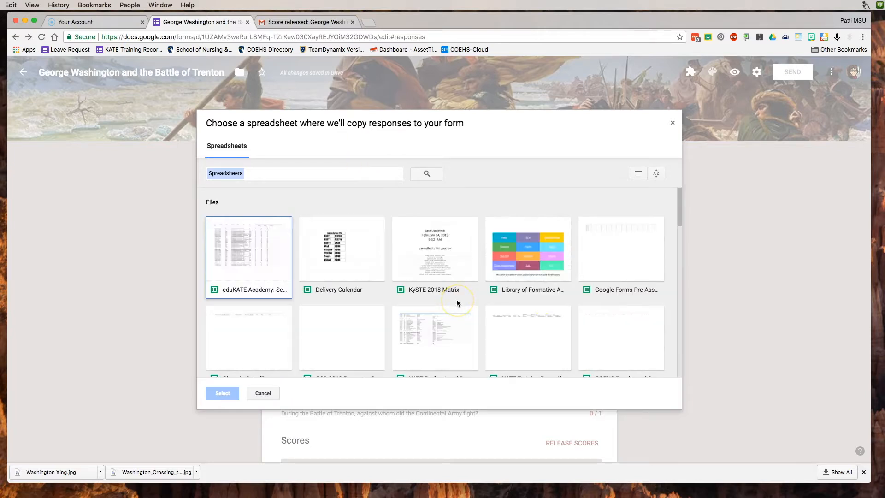
{"action": "left_click", "coordinate": [263, 393]}
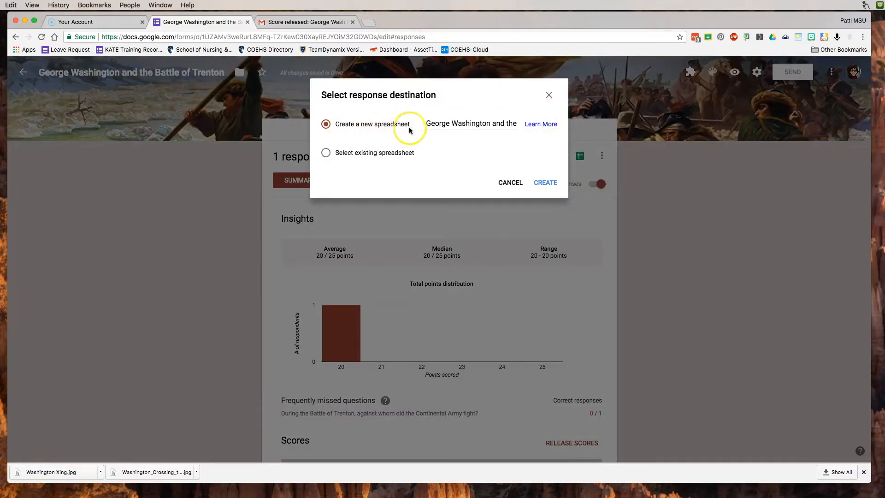
{"action": "left_click", "coordinate": [545, 182]}
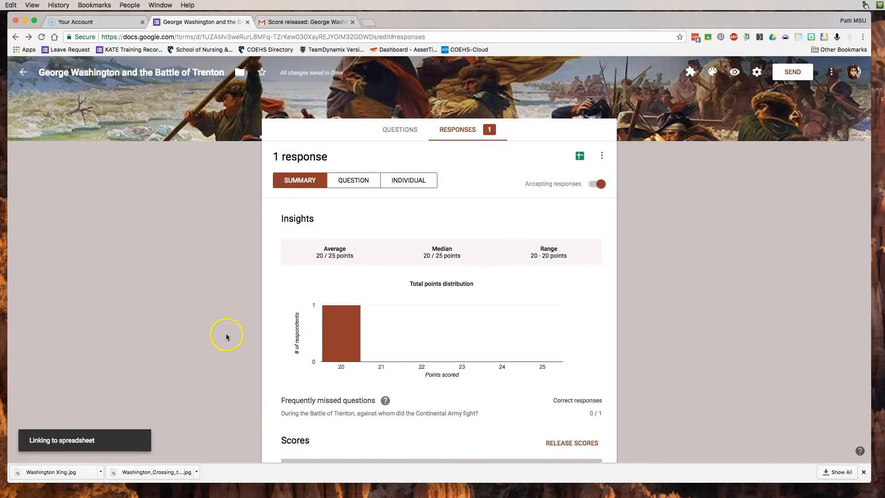
{"action": "left_click", "coordinate": [602, 157]}
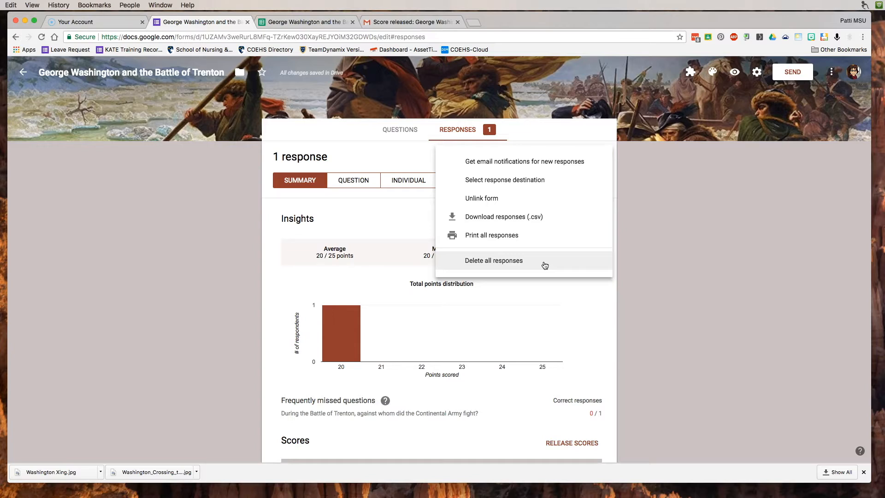
{"action": "left_click", "coordinate": [651, 179]}
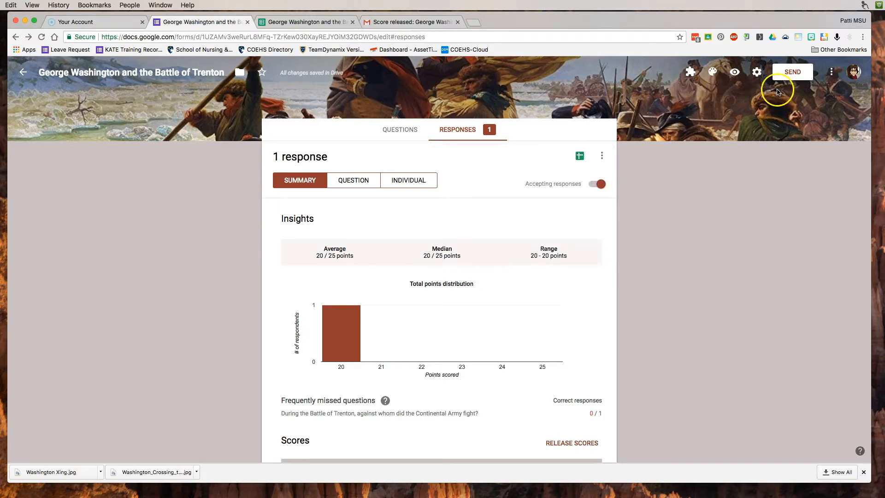
{"action": "left_click", "coordinate": [832, 74]}
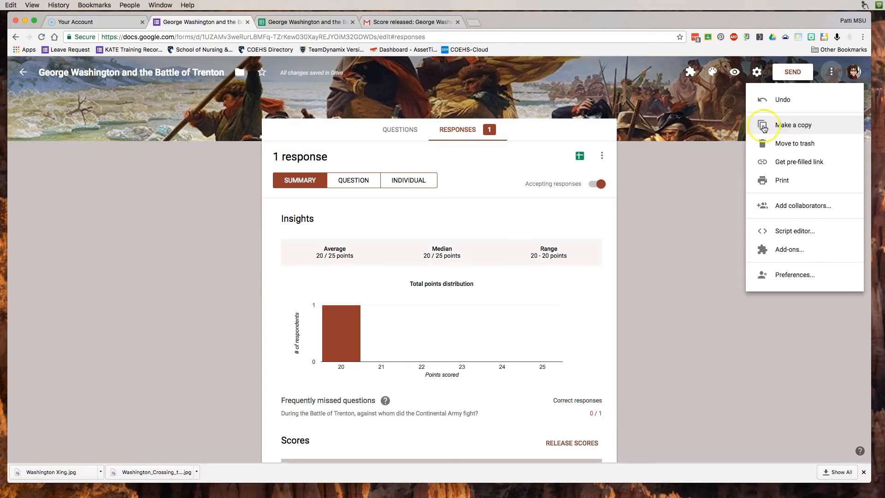
{"action": "left_click", "coordinate": [530, 150]}
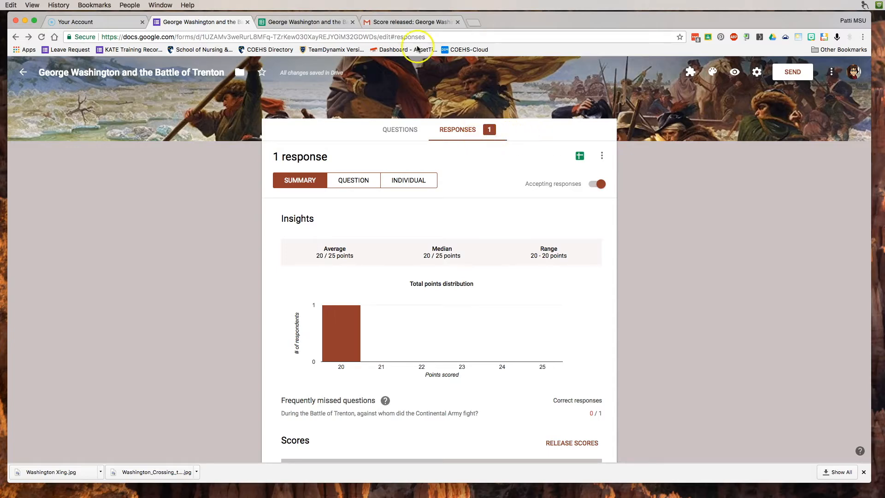
{"action": "left_click", "coordinate": [317, 22]}
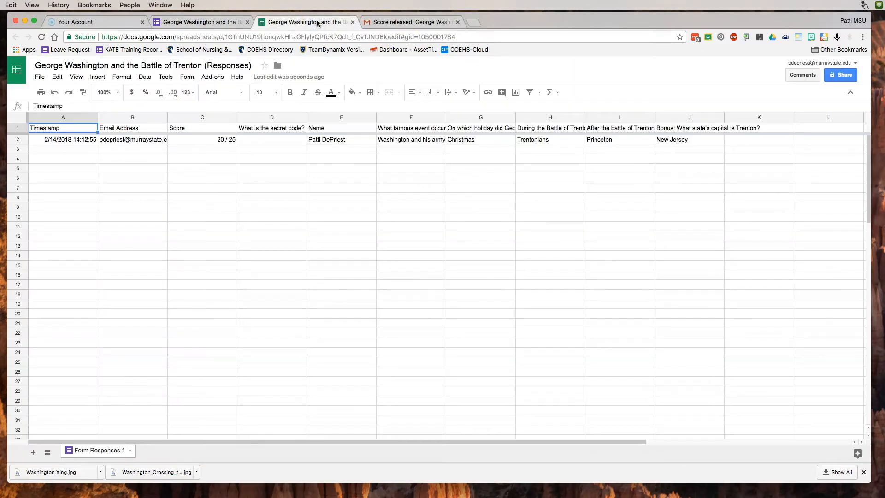